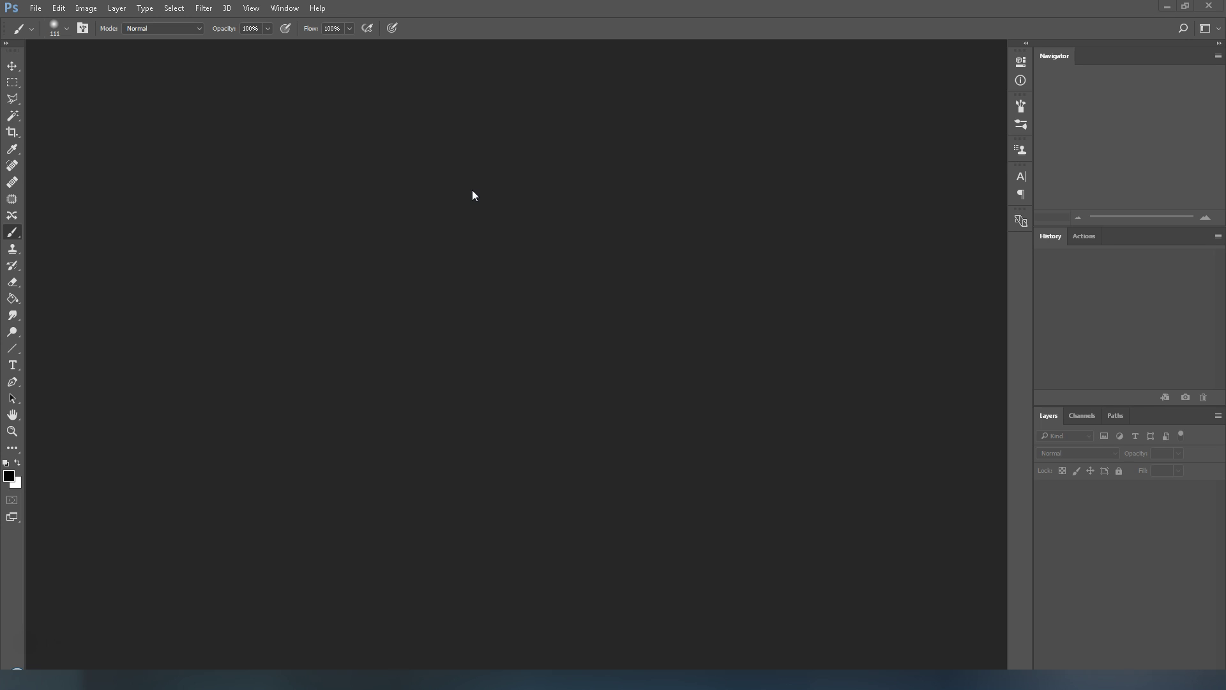
# - Go to File > Automate > Contact Sheet II
pyautogui.click(35, 9)
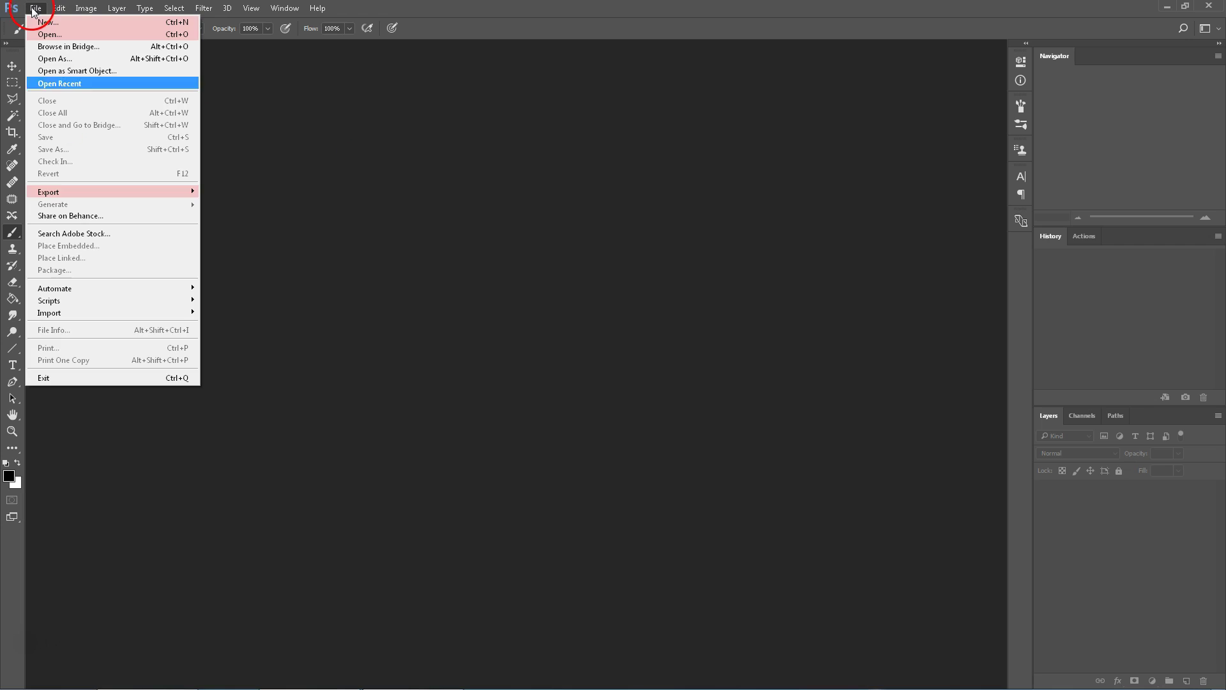
pyautogui.moveTo(55, 287)
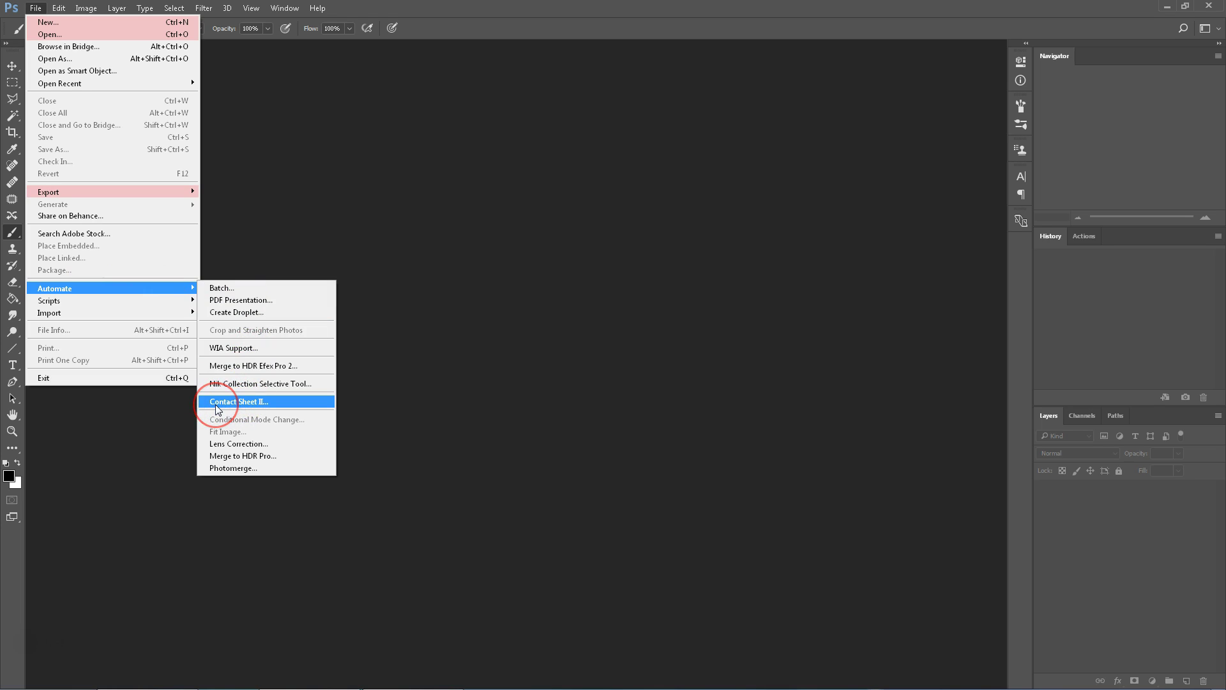
pyautogui.click(251, 406)
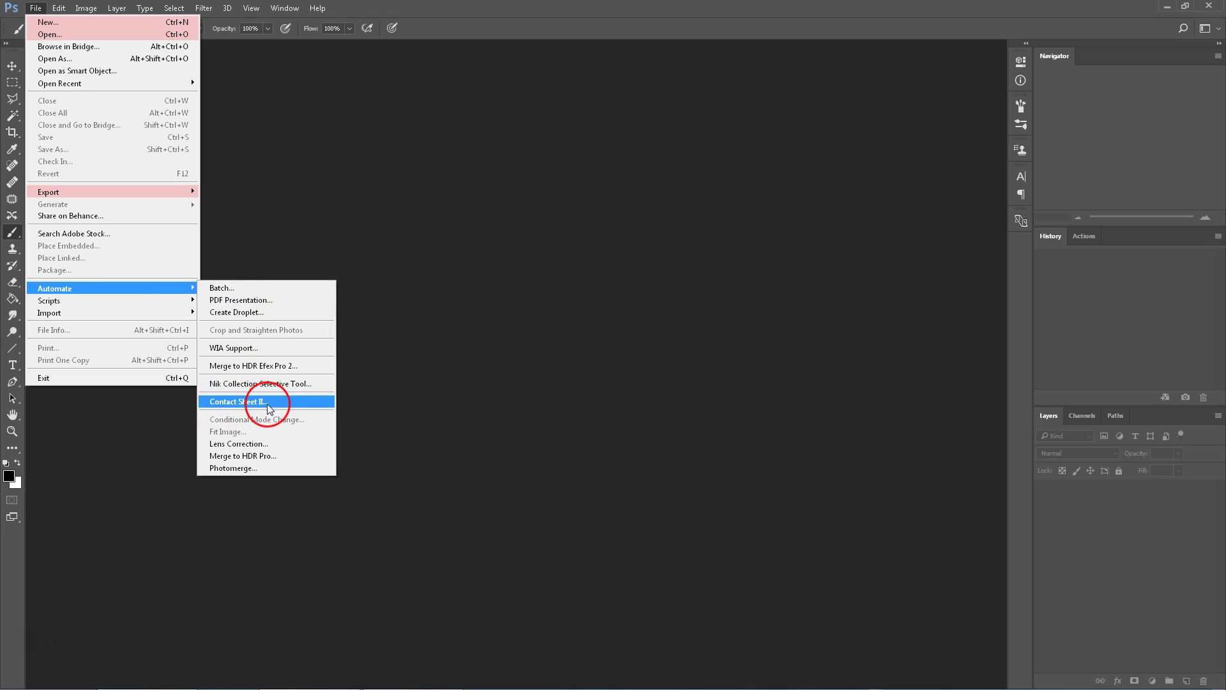
pyautogui.click(257, 405)
# - In Contact Sheet II, switch the source images Use setting to Files
pyautogui.click(257, 405)
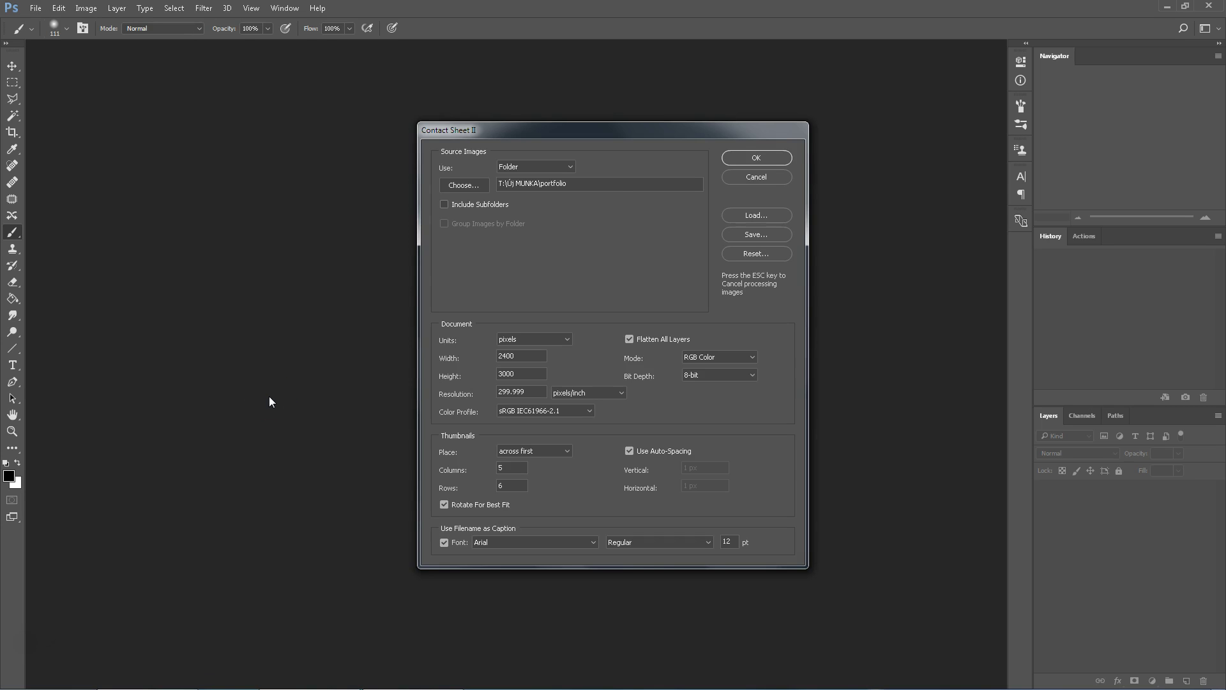
pyautogui.moveTo(549, 126); pyautogui.dragTo(282, 93)
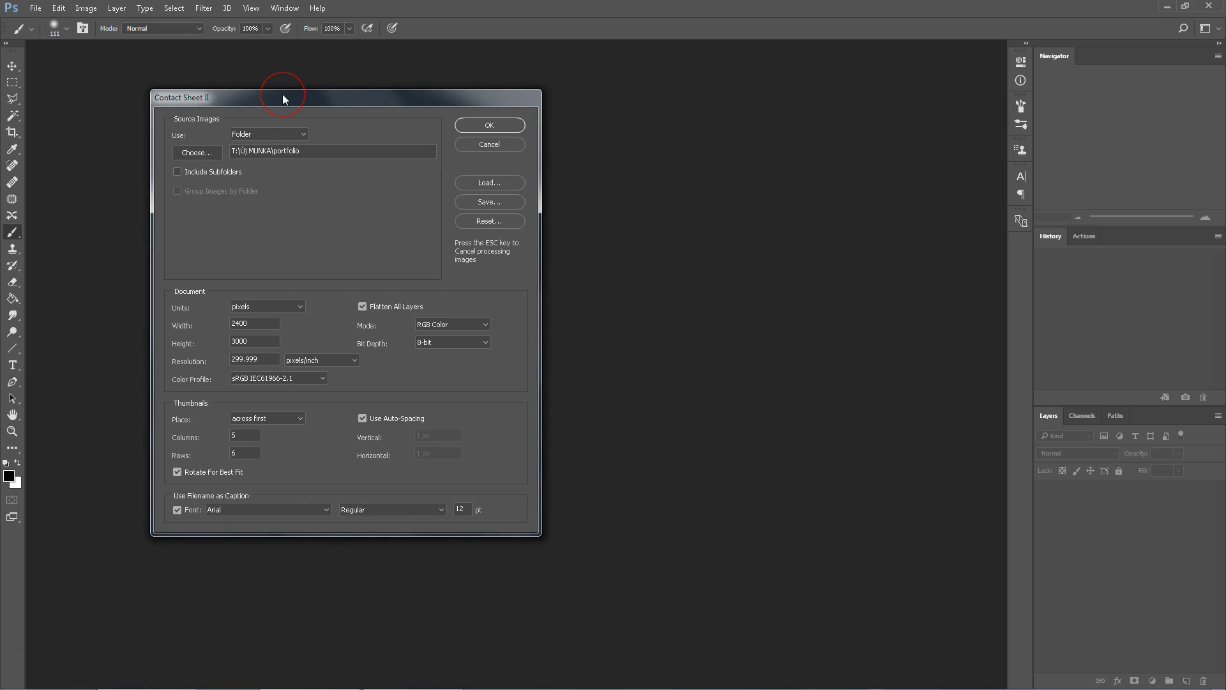
pyautogui.click(267, 137)
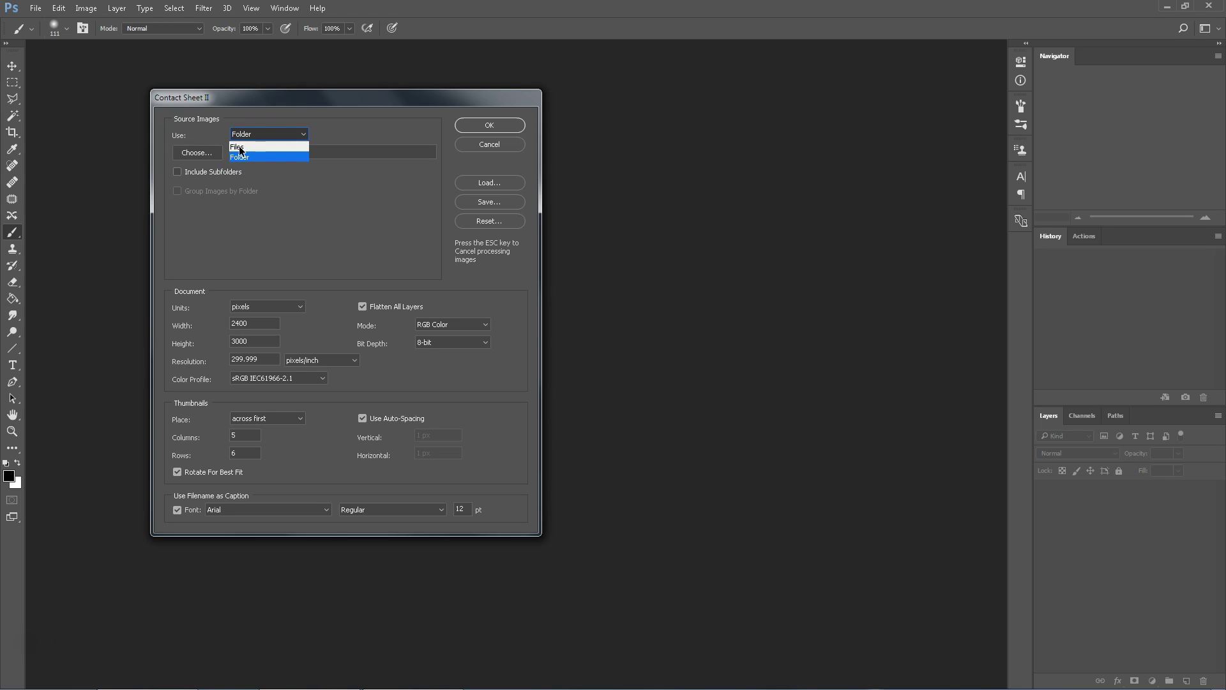
pyautogui.click(246, 159)
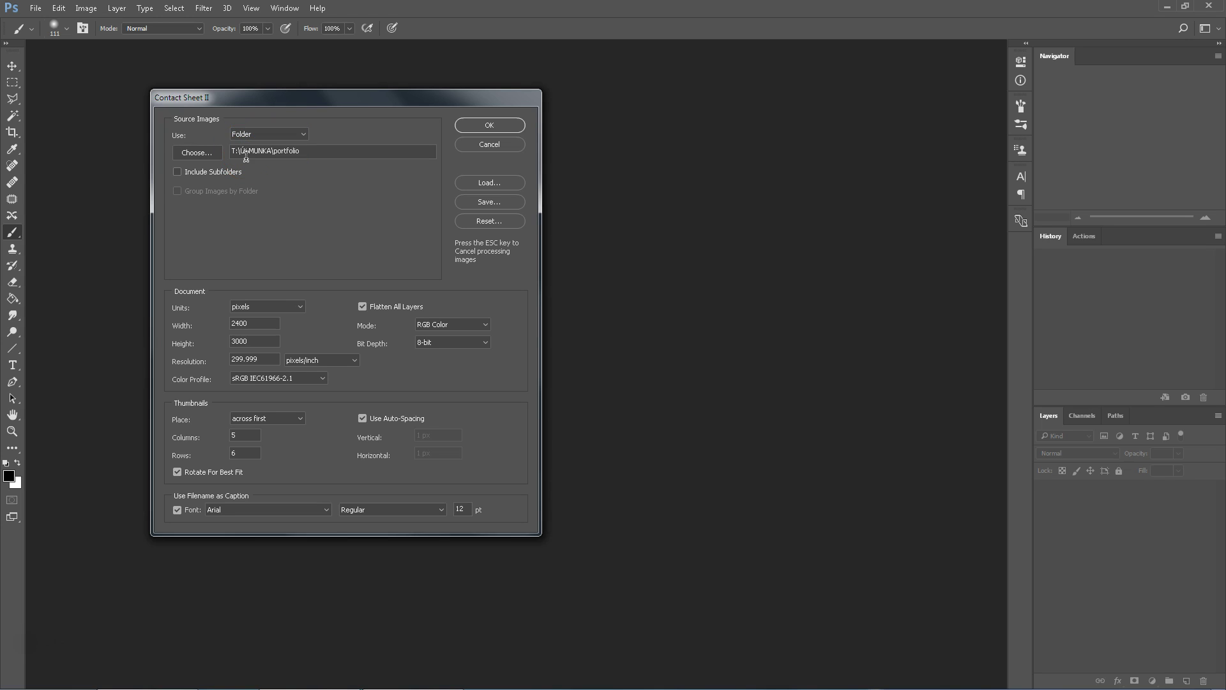
pyautogui.click(262, 135)
pyautogui.click(252, 152)
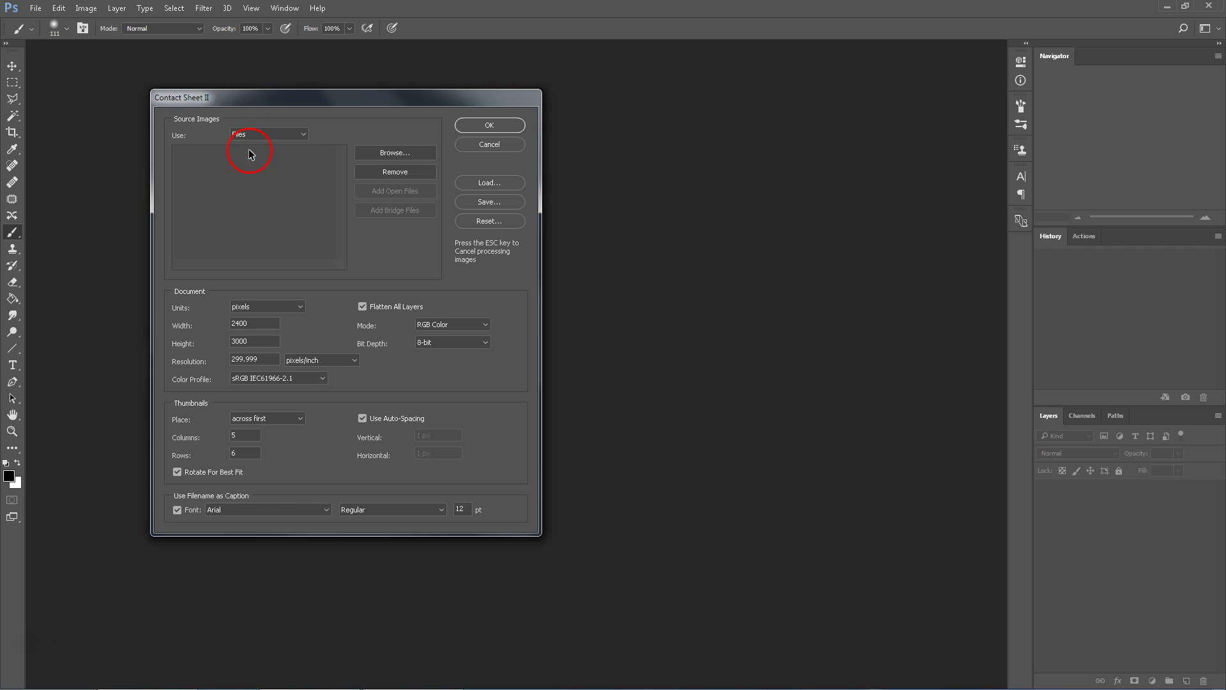
# - Browse peldakepek and pick city, climbing, croatia, dubrovnik, frauenkirche, frankfurt and florence photos
pyautogui.click(412, 154)
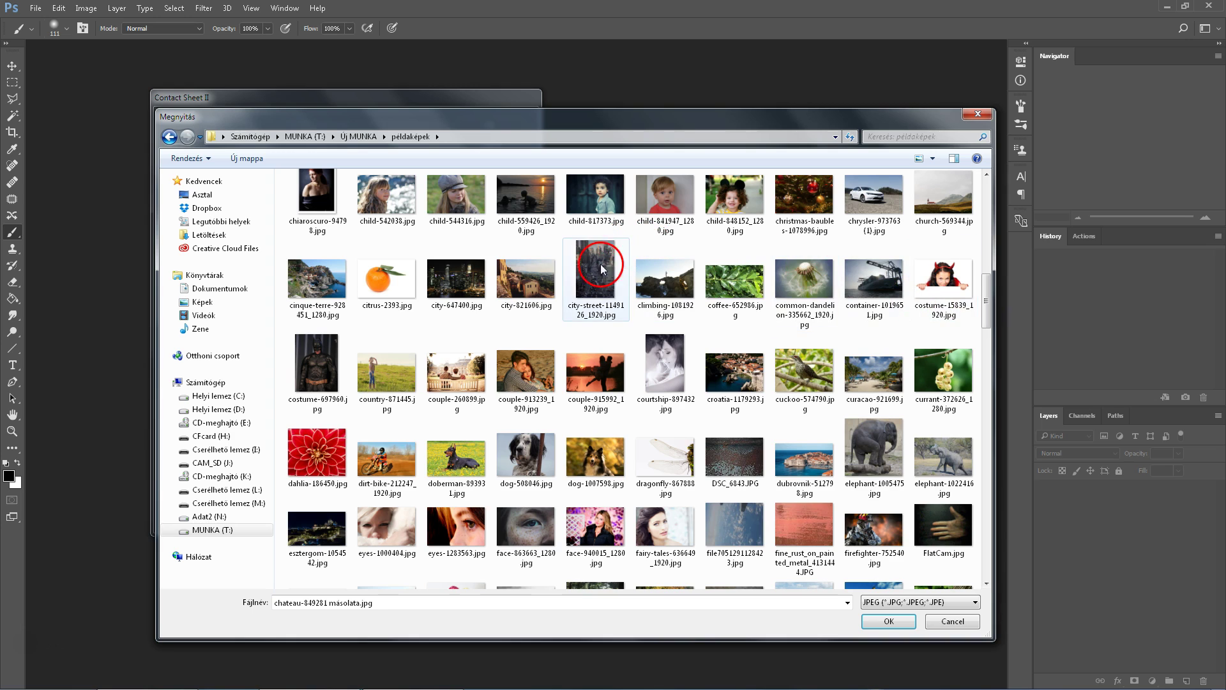
pyautogui.click(594, 275)
pyautogui.keyDown('ctrl'); pyautogui.click(460, 281); pyautogui.keyUp('ctrl')
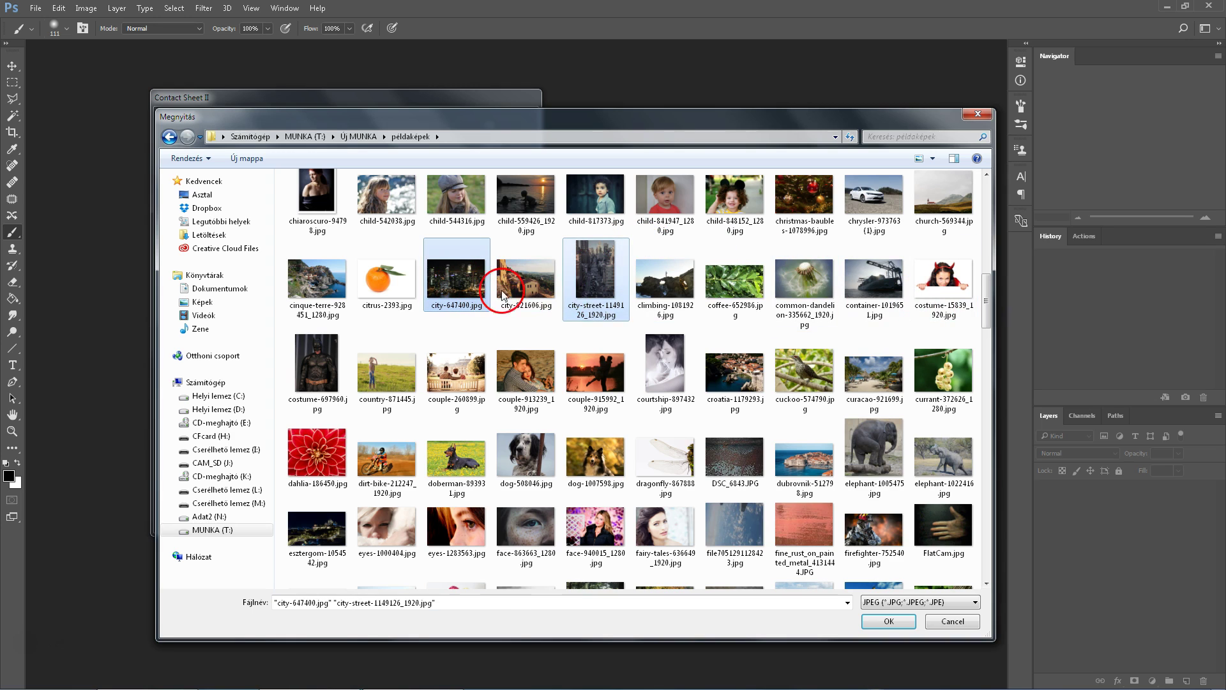
pyautogui.keyDown('ctrl'); pyautogui.click(646, 285); pyautogui.keyUp('ctrl')
pyautogui.keyDown('ctrl'); pyautogui.click(734, 374); pyautogui.keyUp('ctrl')
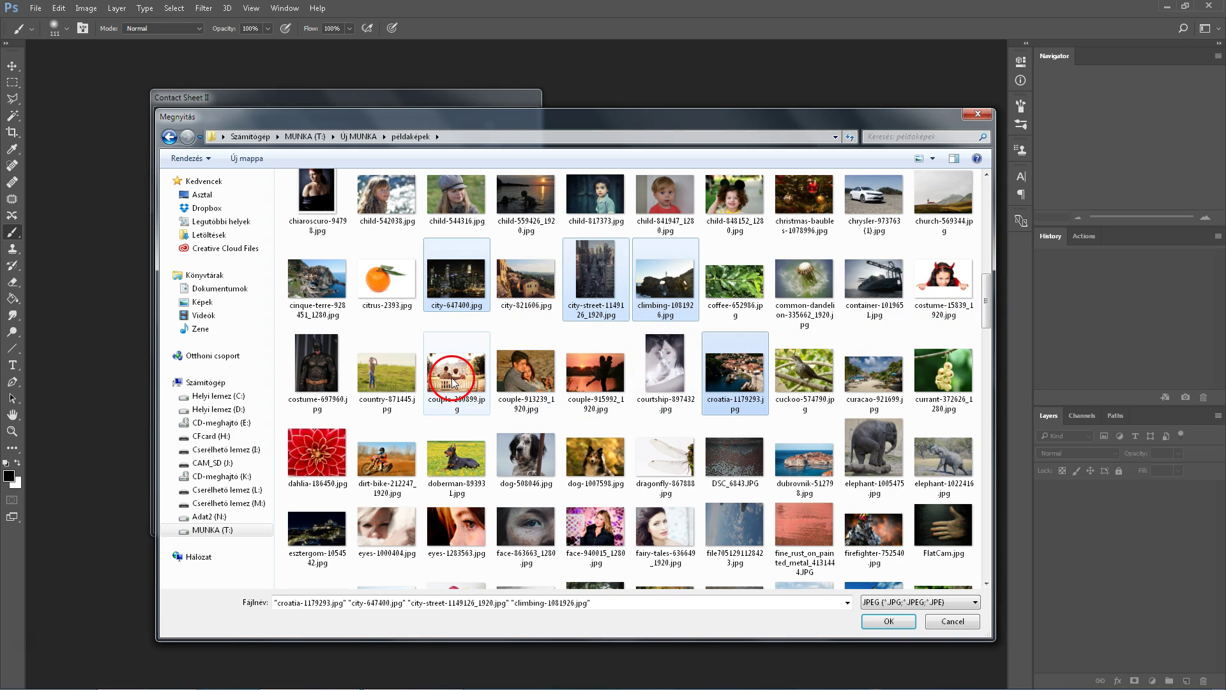
pyautogui.keyDown('ctrl'); pyautogui.click(806, 457); pyautogui.keyUp('ctrl')
pyautogui.moveTo(987, 275); pyautogui.dragTo(989, 348)
pyautogui.keyDown('ctrl'); pyautogui.click(874, 246); pyautogui.keyUp('ctrl')
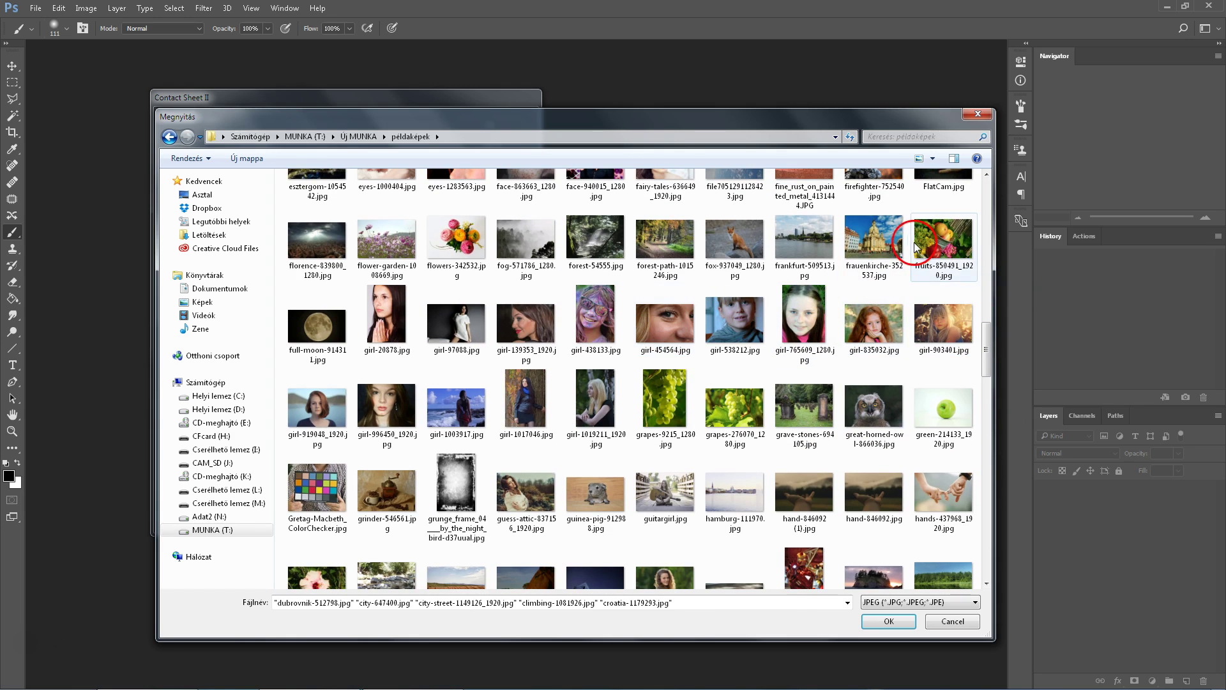
pyautogui.keyDown('ctrl'); pyautogui.click(818, 239); pyautogui.keyUp('ctrl')
pyautogui.keyDown('ctrl'); pyautogui.click(319, 246); pyautogui.keyUp('ctrl')
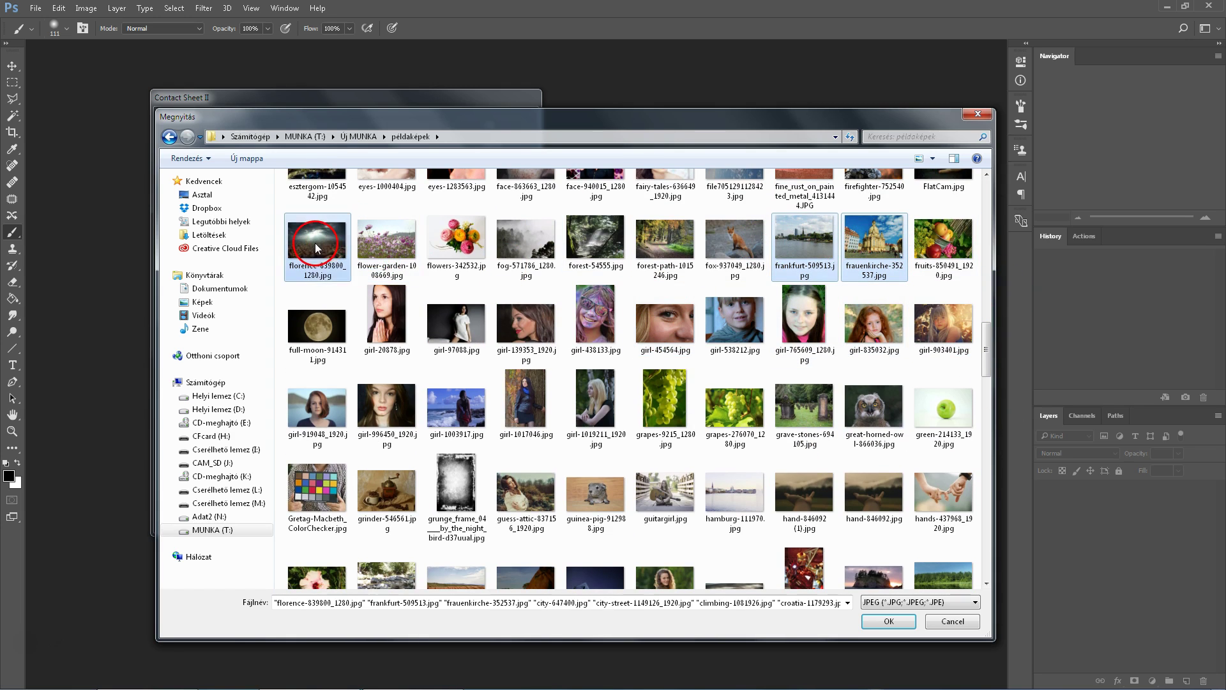
pyautogui.moveTo(990, 350); pyautogui.dragTo(985, 399)
# - Add landscape, lavaux, lotus, meadow, mercedes, meteora, milky-way, kaszuby, island, horse, house, kaysersberg, lioness photos; confirm
pyautogui.keyDown('ctrl'); pyautogui.click(586, 300); pyautogui.keyUp('ctrl')
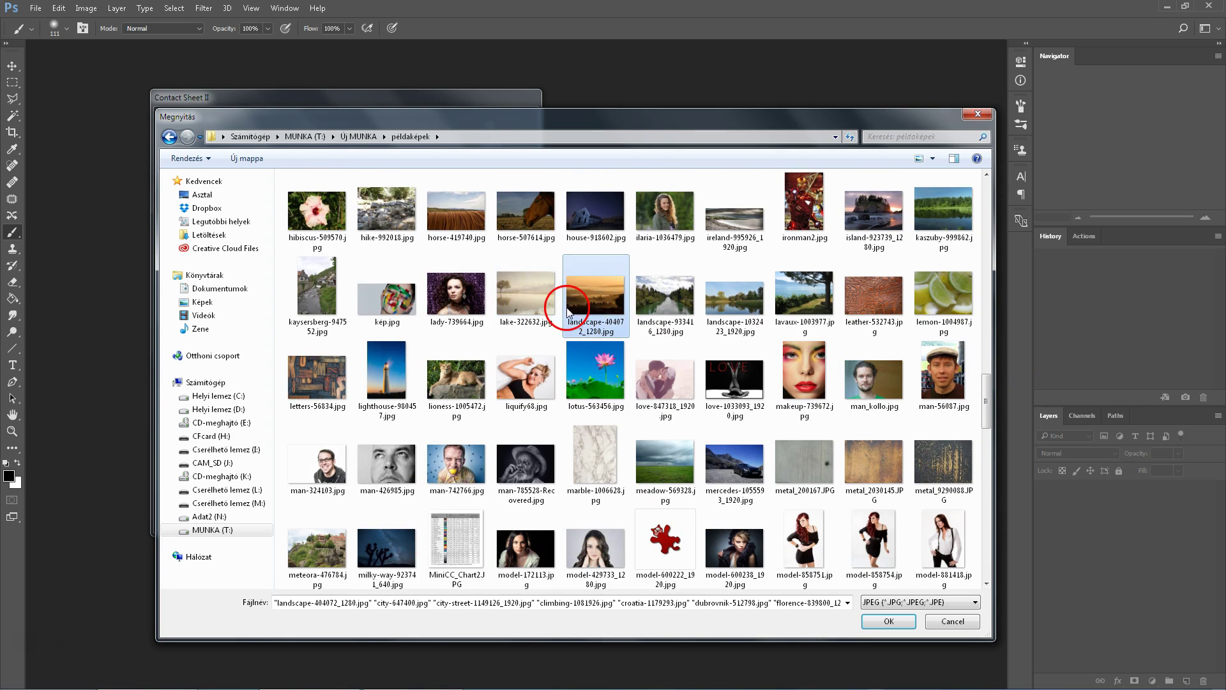
pyautogui.keyDown('ctrl'); pyautogui.click(664, 300); pyautogui.keyUp('ctrl')
pyautogui.keyDown('ctrl'); pyautogui.click(735, 297); pyautogui.keyUp('ctrl')
pyautogui.keyDown('ctrl'); pyautogui.click(804, 297); pyautogui.keyUp('ctrl')
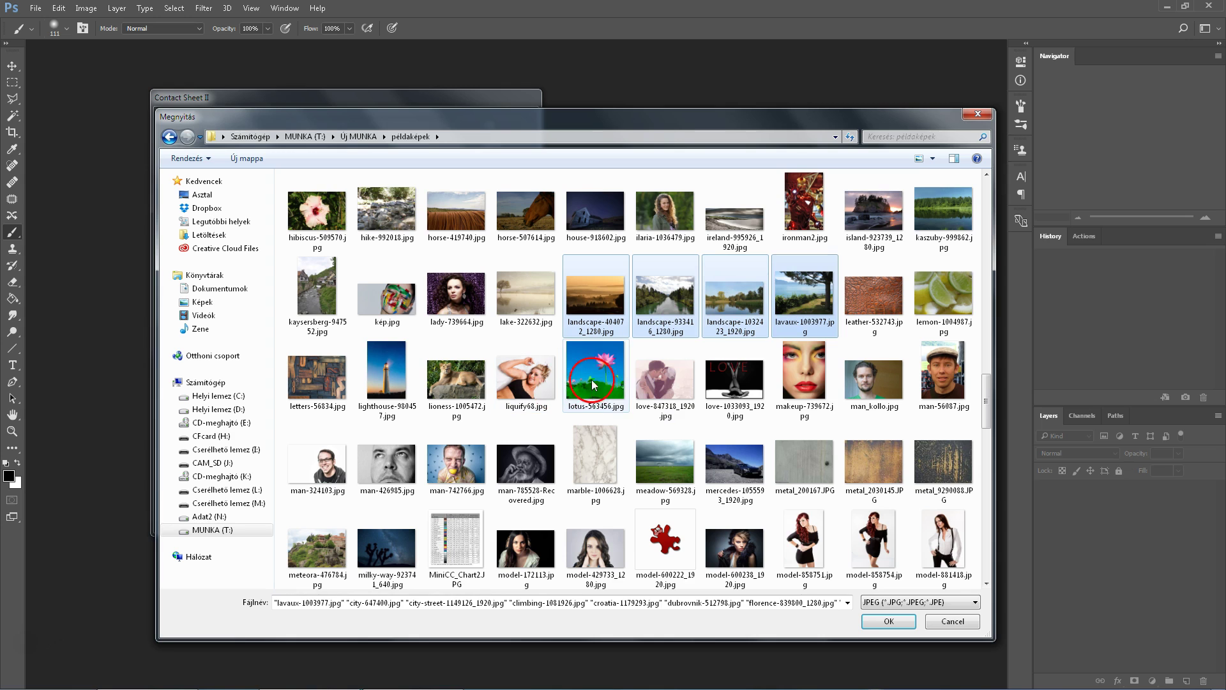
pyautogui.keyDown('ctrl'); pyautogui.click(595, 373); pyautogui.keyUp('ctrl')
pyautogui.keyDown('ctrl'); pyautogui.click(656, 447); pyautogui.keyUp('ctrl')
pyautogui.keyDown('ctrl'); pyautogui.click(735, 464); pyautogui.keyUp('ctrl')
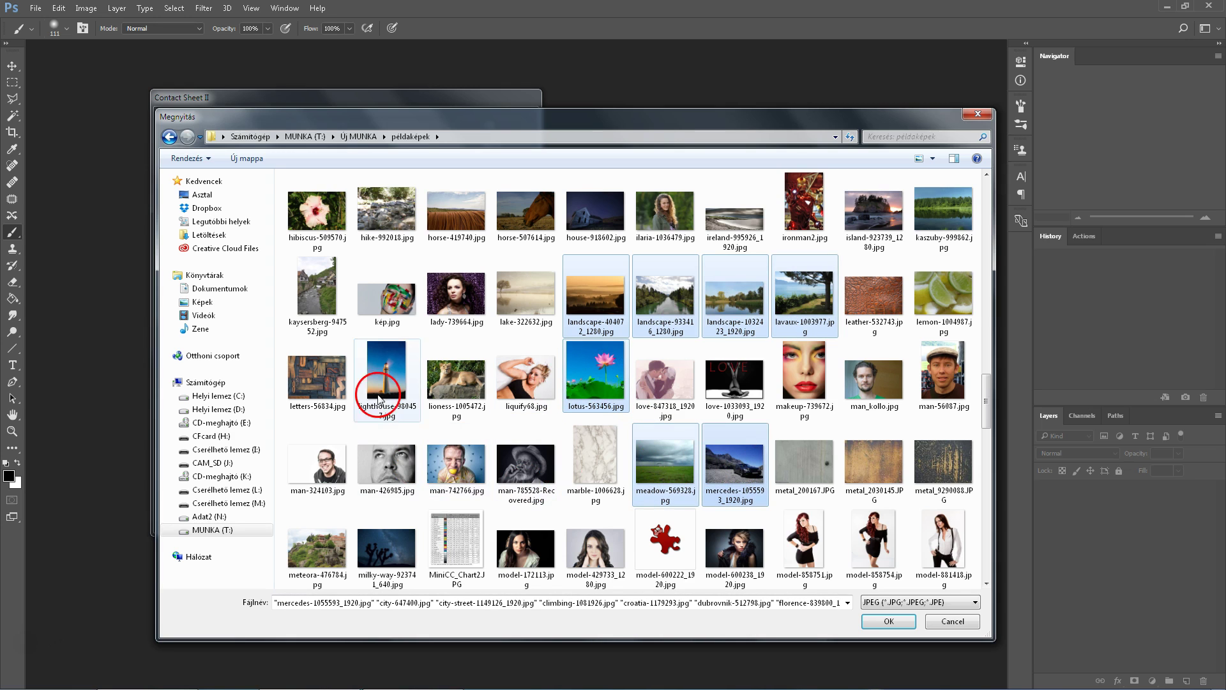
pyautogui.keyDown('ctrl'); pyautogui.click(323, 551); pyautogui.keyUp('ctrl')
pyautogui.keyDown('ctrl'); pyautogui.click(384, 544); pyautogui.keyUp('ctrl')
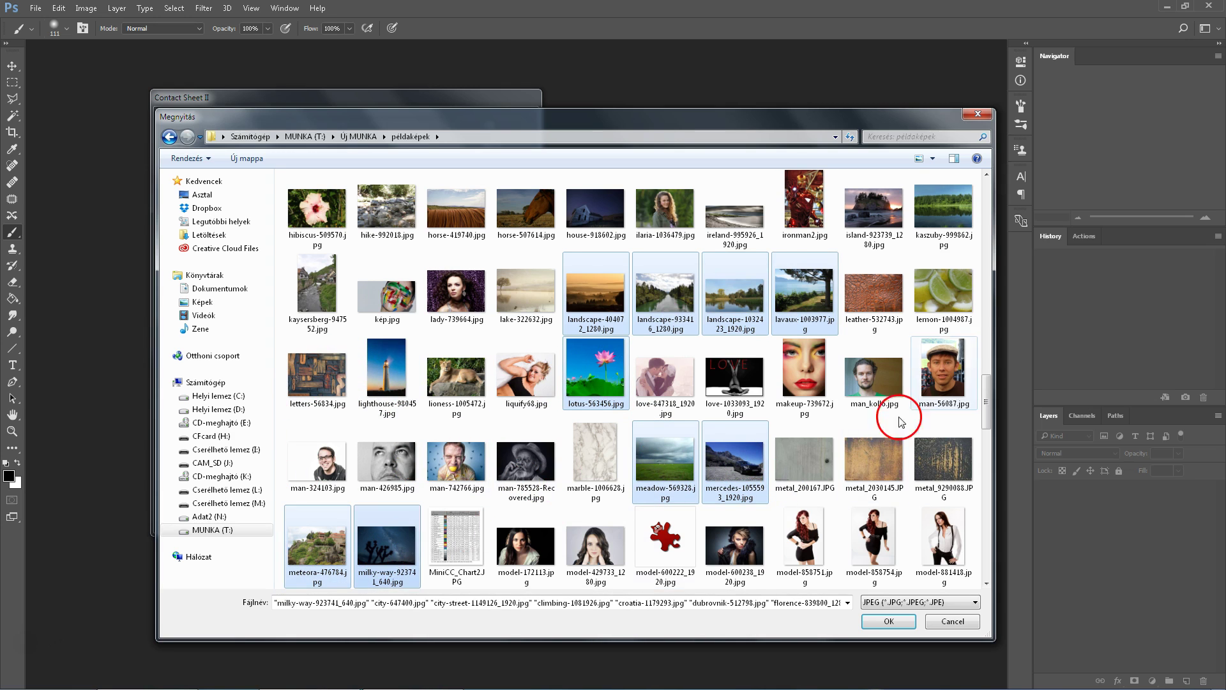
pyautogui.keyDown('ctrl'); pyautogui.click(933, 256); pyautogui.keyUp('ctrl')
pyautogui.keyDown('ctrl'); pyautogui.click(882, 214); pyautogui.keyUp('ctrl')
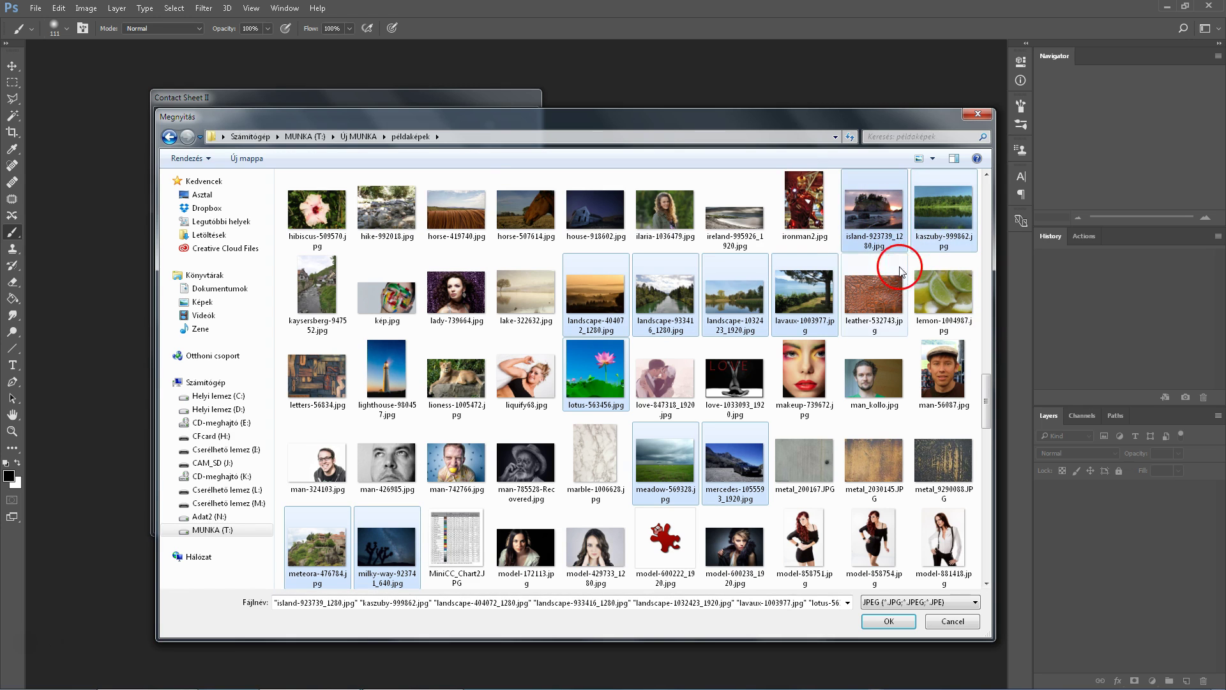
pyautogui.keyDown('ctrl'); pyautogui.click(516, 217); pyautogui.keyUp('ctrl')
pyautogui.keyDown('ctrl'); pyautogui.click(594, 211); pyautogui.keyUp('ctrl')
pyautogui.keyDown('ctrl'); pyautogui.click(318, 294); pyautogui.keyUp('ctrl')
pyautogui.keyDown('ctrl'); pyautogui.click(456, 377); pyautogui.keyUp('ctrl')
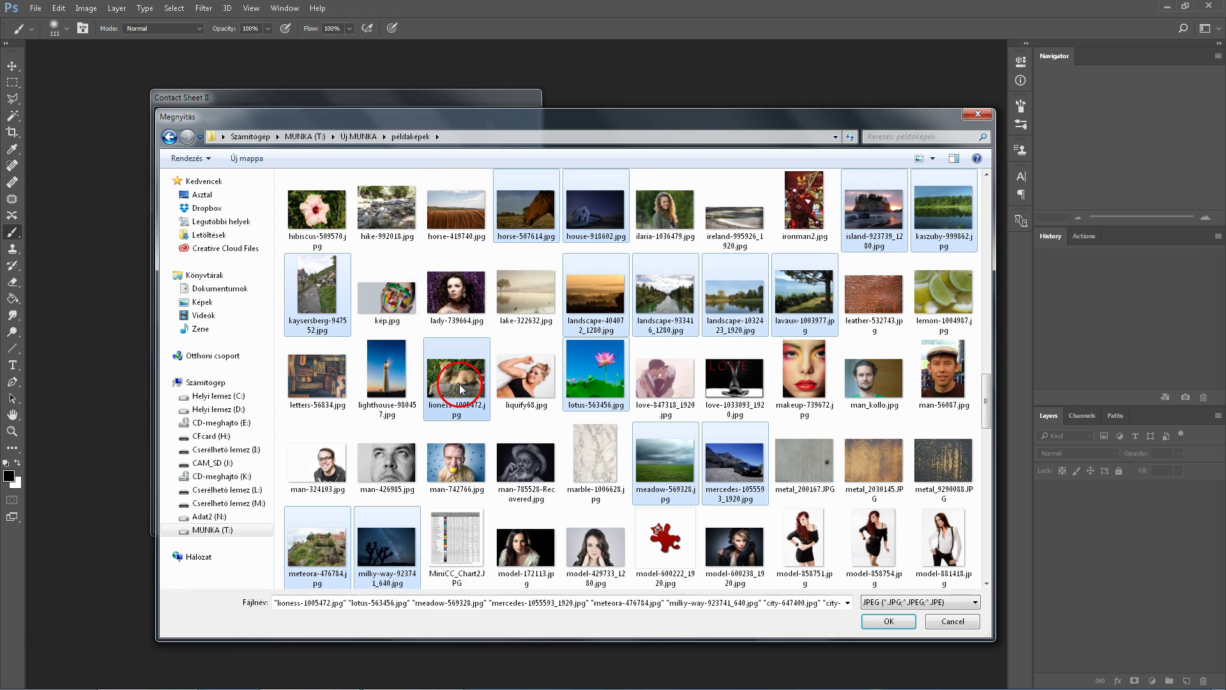
pyautogui.click(888, 620)
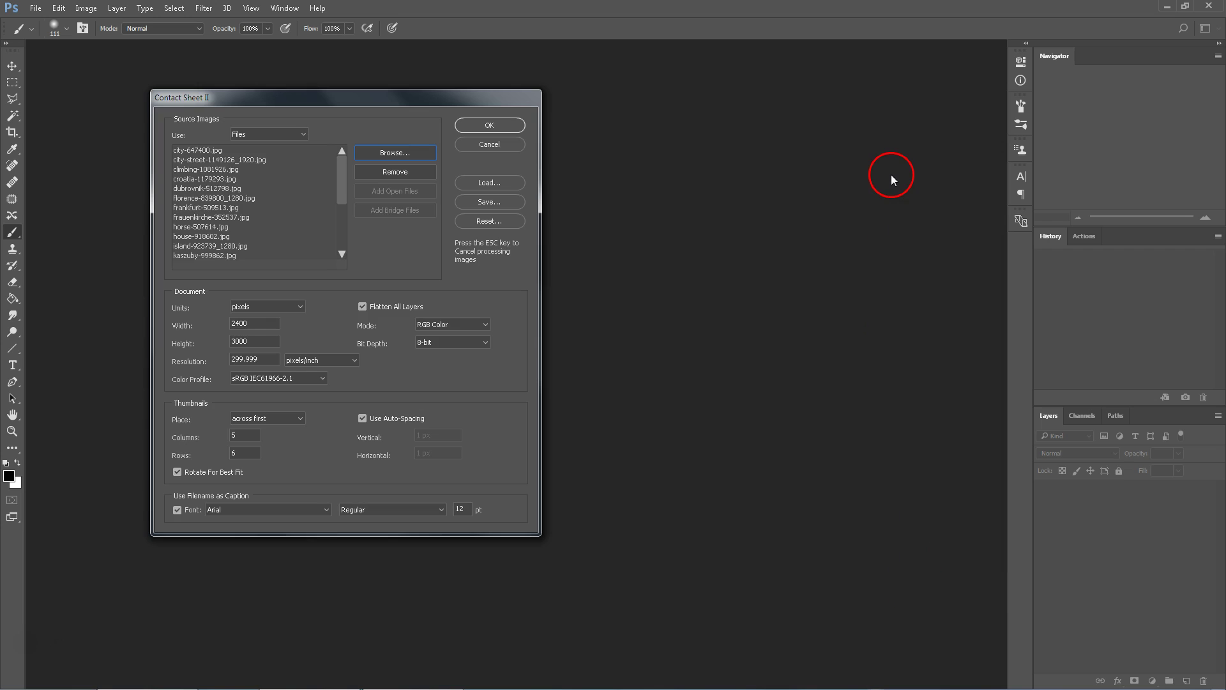
# - Keep pixel units and change resolution from 299.999 to 72 pixels/inch
pyautogui.moveTo(343, 176)
pyautogui.mouseDown()
pyautogui.moveTo(355, 204)
pyautogui.moveTo(341, 156)
pyautogui.mouseUp()
pyautogui.click(251, 307)
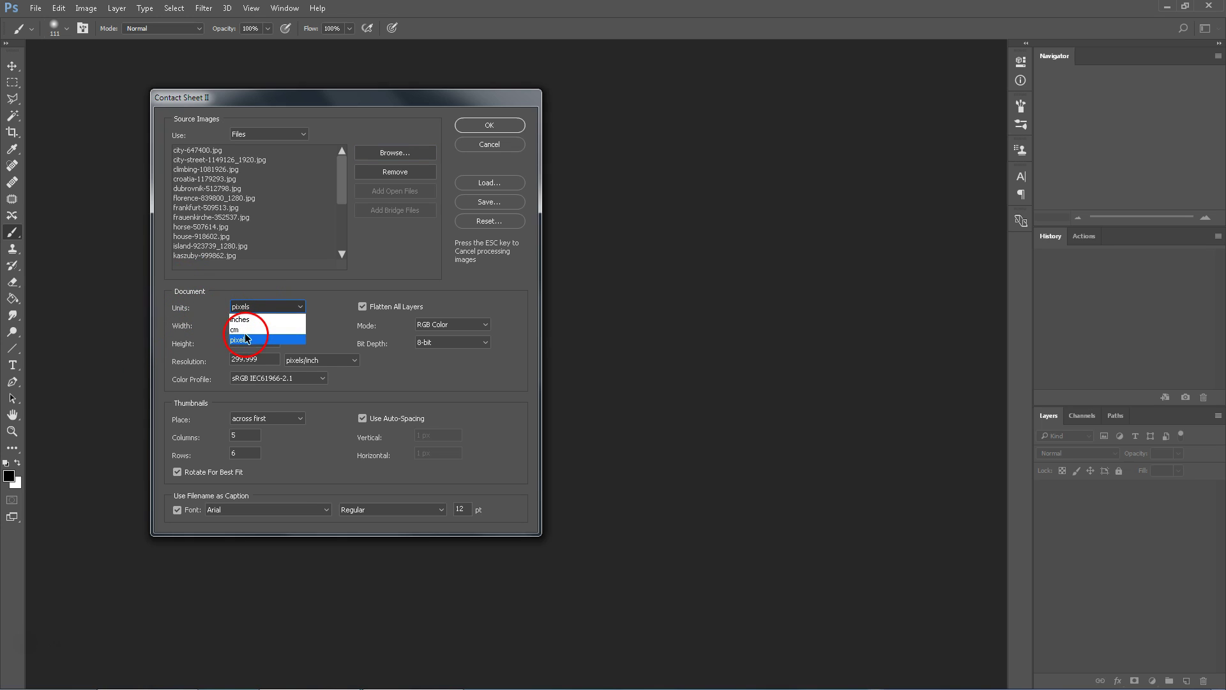
pyautogui.click(249, 342)
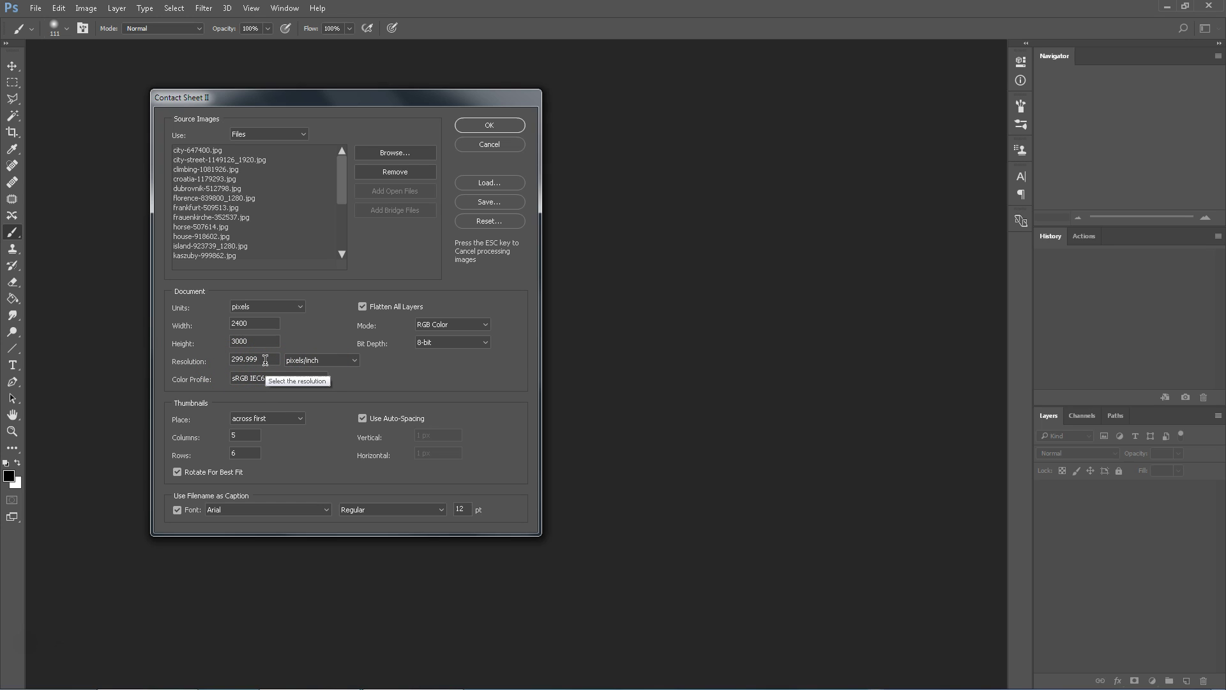
pyautogui.click(326, 362)
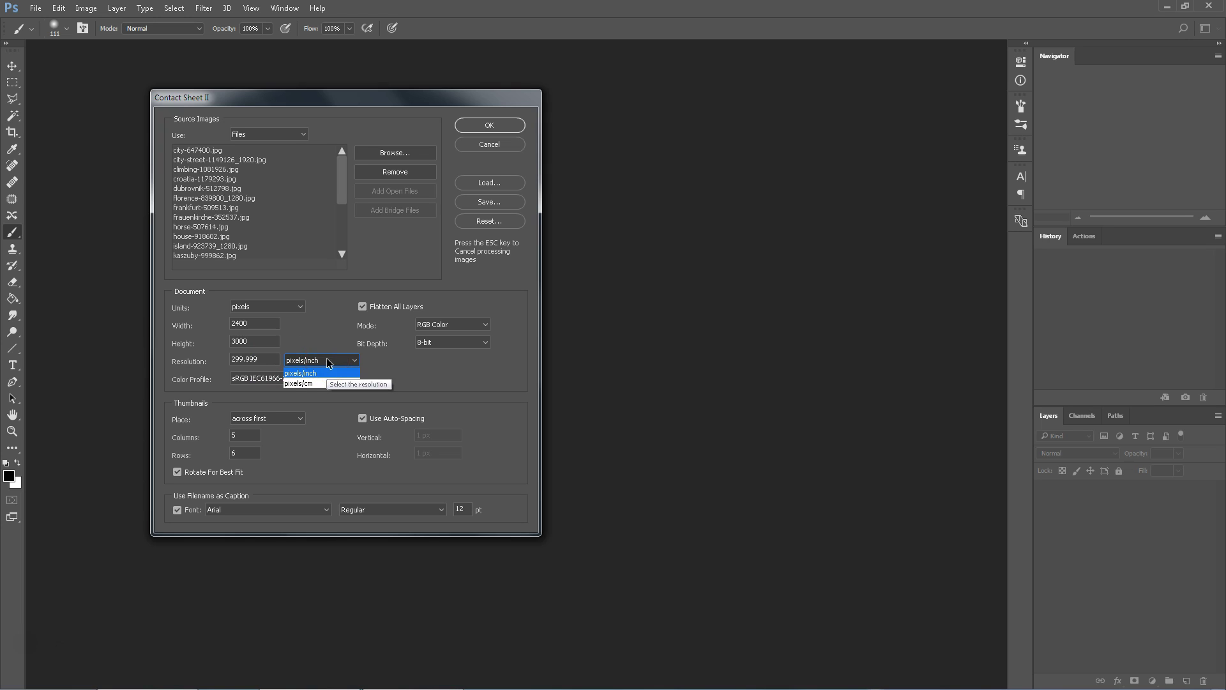
pyautogui.click(300, 373)
pyautogui.moveTo(272, 360); pyautogui.dragTo(178, 353)
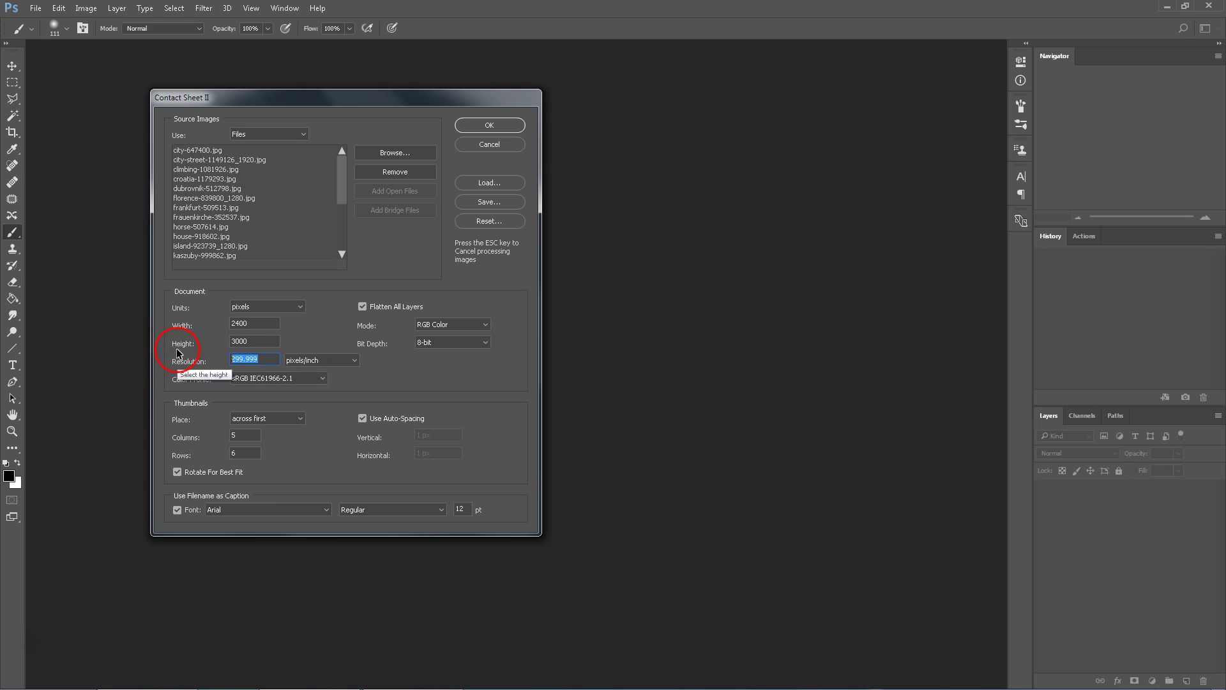
pyautogui.write('72')
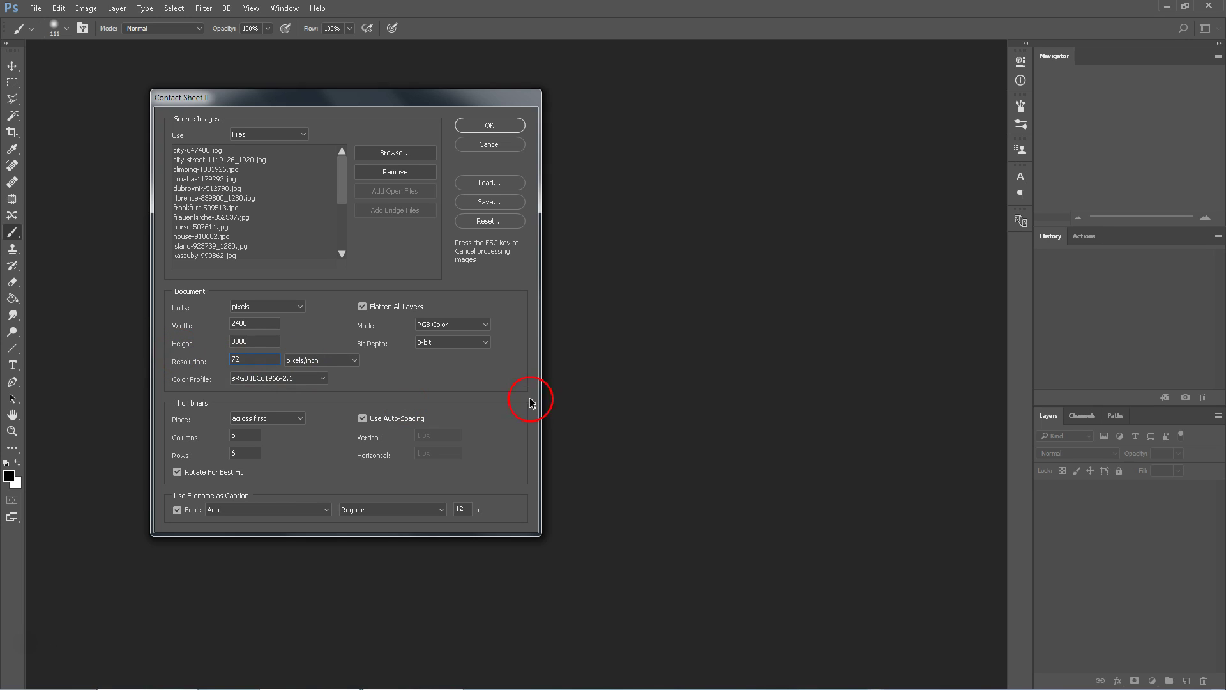
# - Keep RGB Color mode, 8-bit depth and the sRGB IEC61966-2.1 profile
pyautogui.click(456, 325)
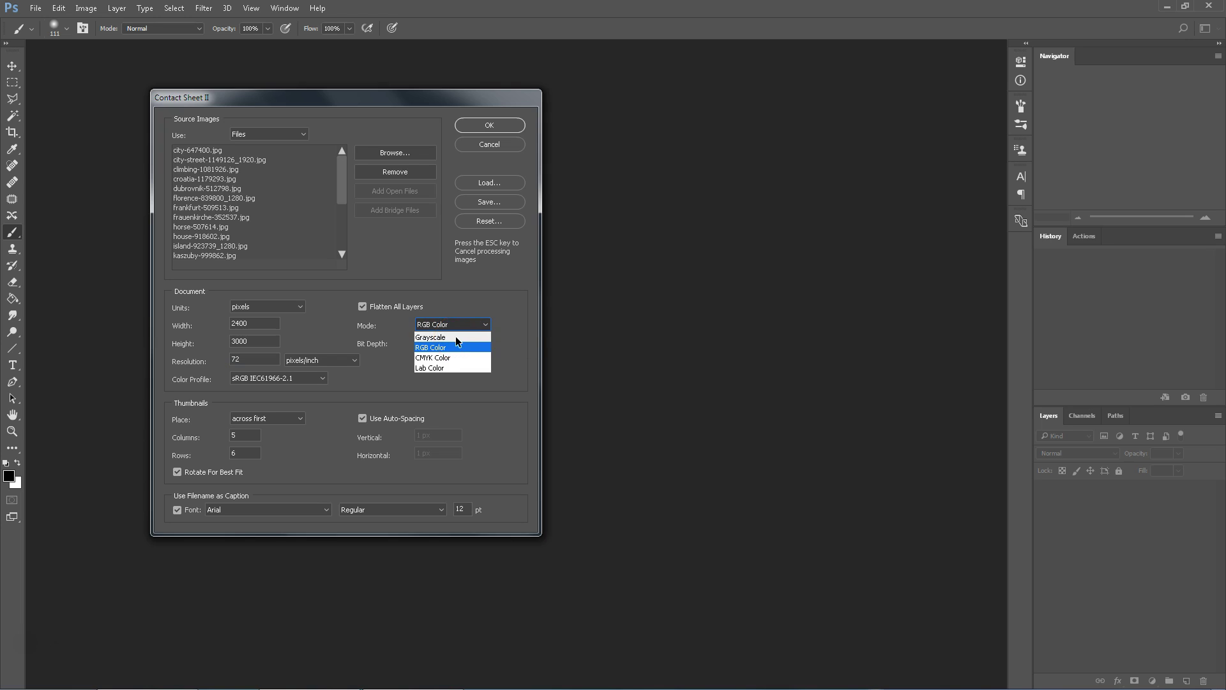
pyautogui.moveTo(454, 346)
pyautogui.mouseDown()
pyautogui.moveTo(455, 362)
pyautogui.moveTo(462, 344)
pyautogui.mouseUp()
pyautogui.click(461, 343)
pyautogui.click(461, 343)
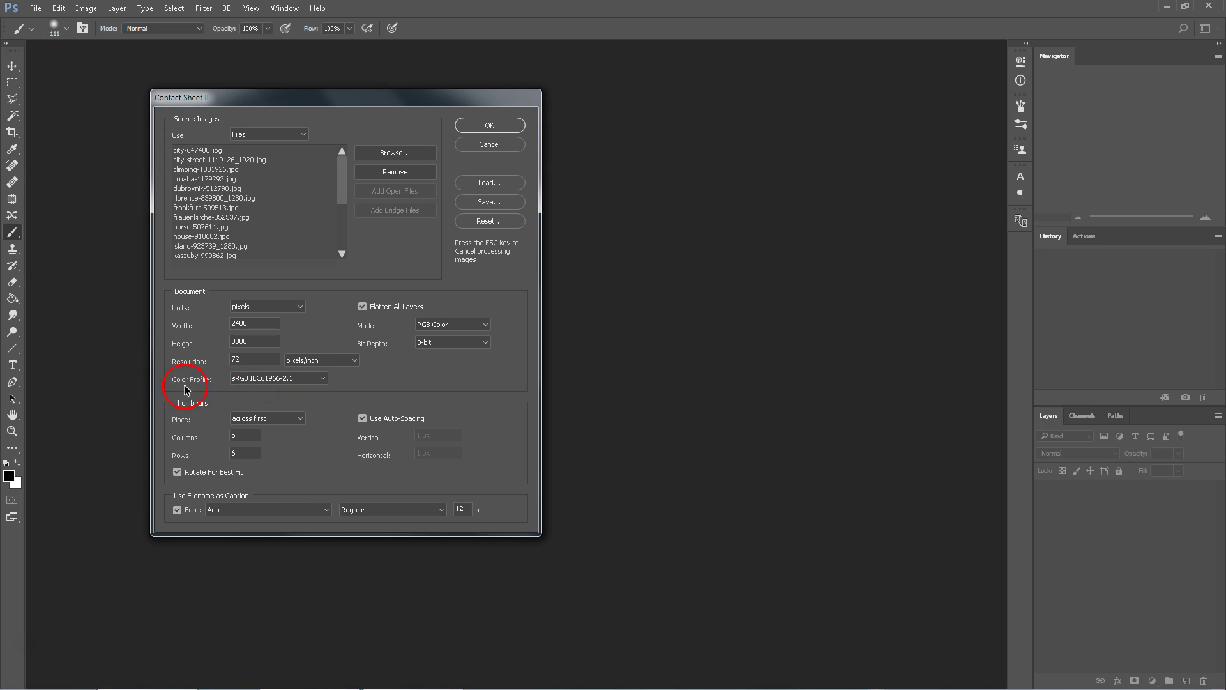
pyautogui.click(287, 378)
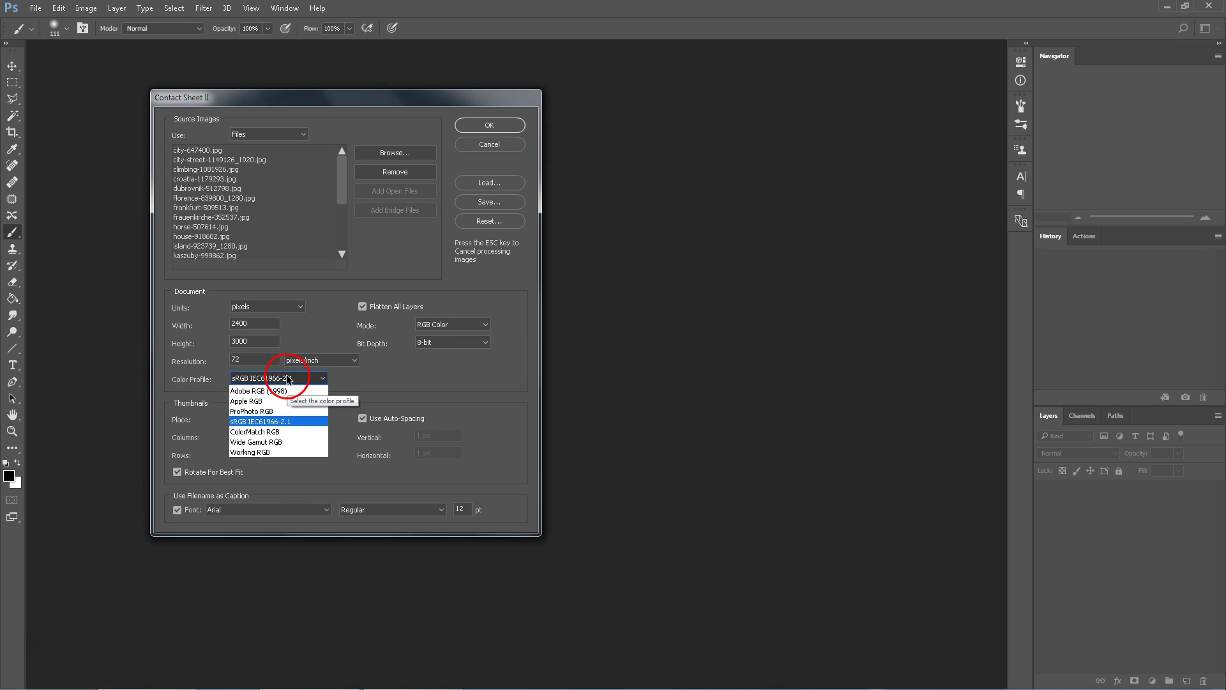
pyautogui.click(273, 422)
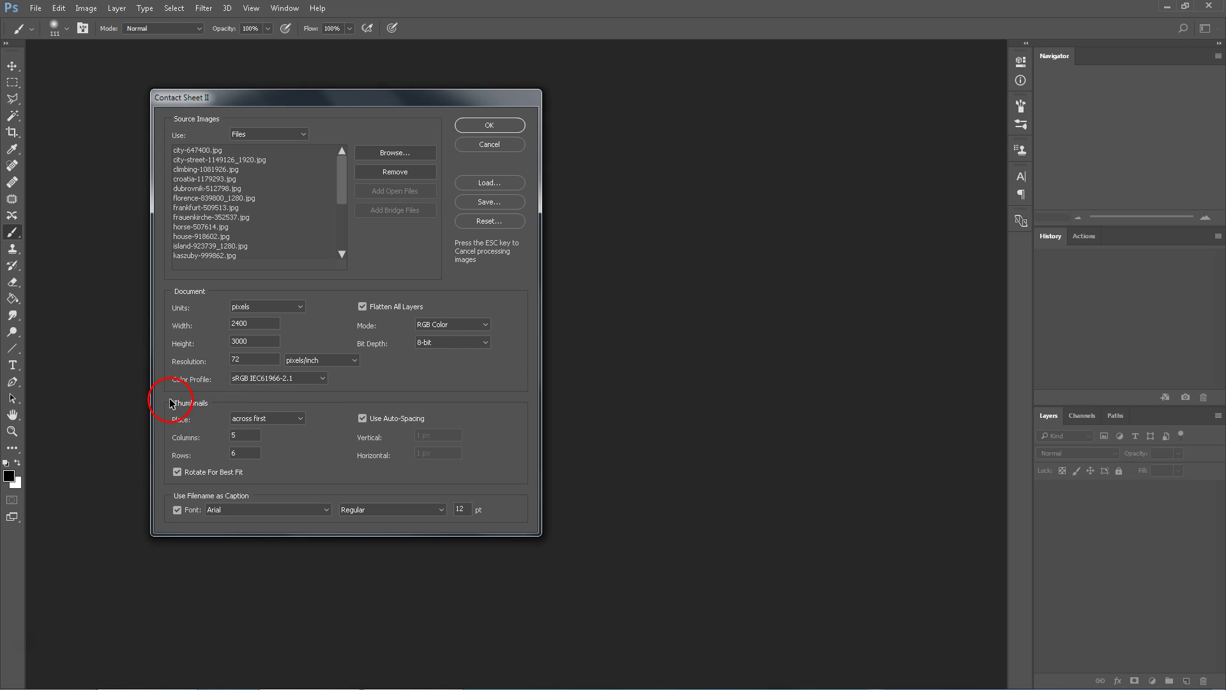
# - Keep across-first placement, disable auto-spacing for 10 px gaps, and turn off Rotate For Best Fit
pyautogui.click(267, 419)
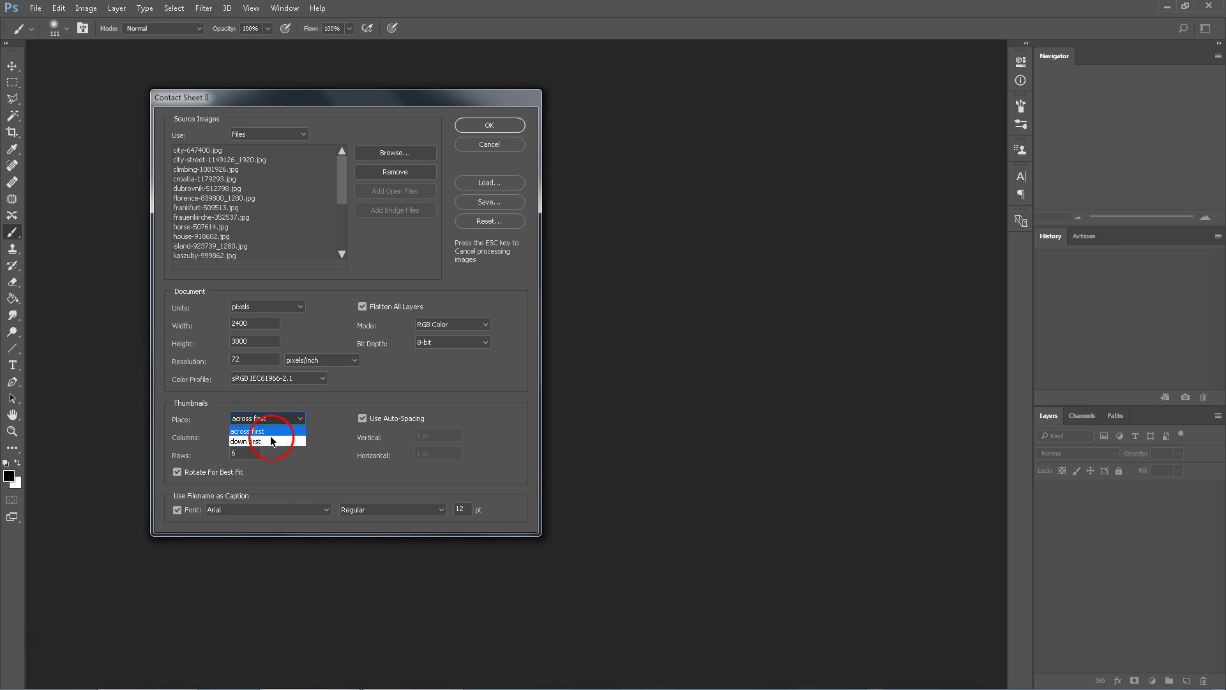
pyautogui.click(384, 397)
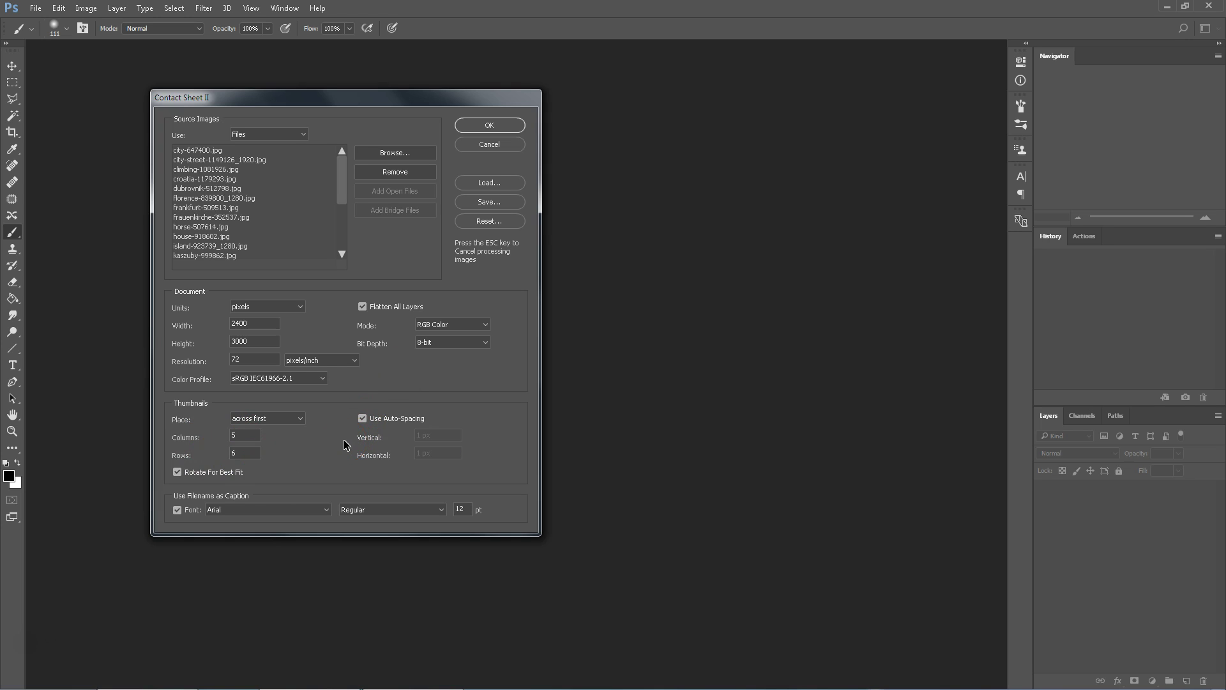
pyautogui.click(361, 418)
pyautogui.click(363, 418)
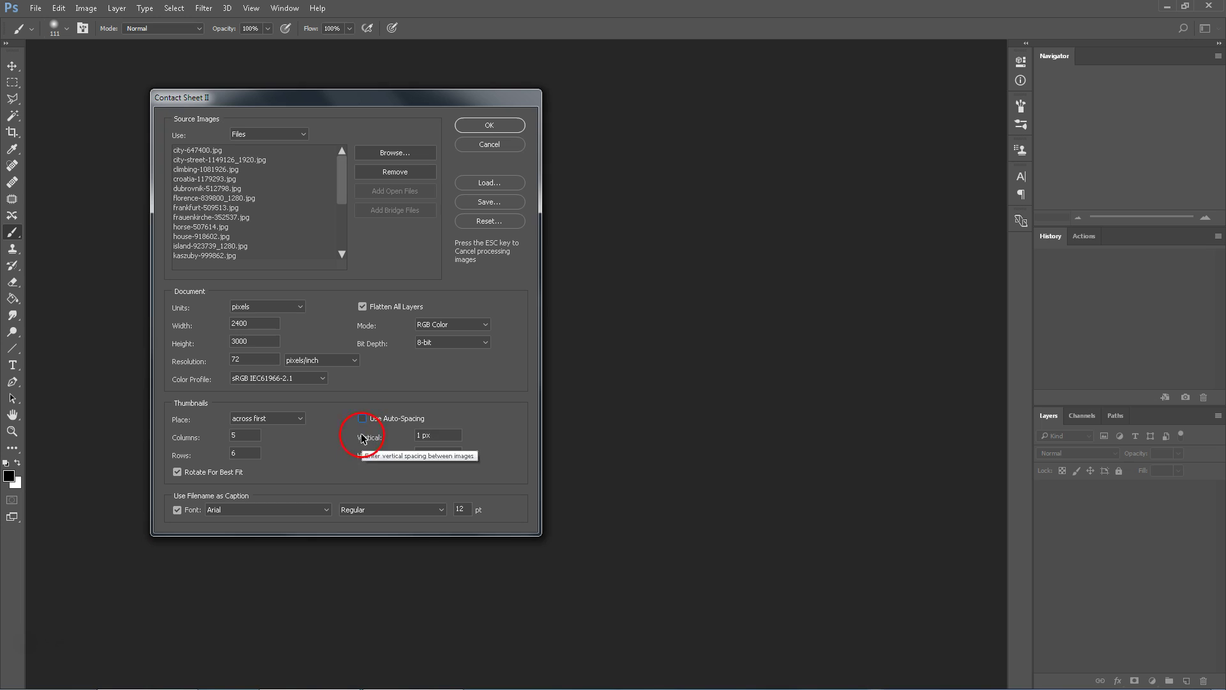
pyautogui.click(419, 435)
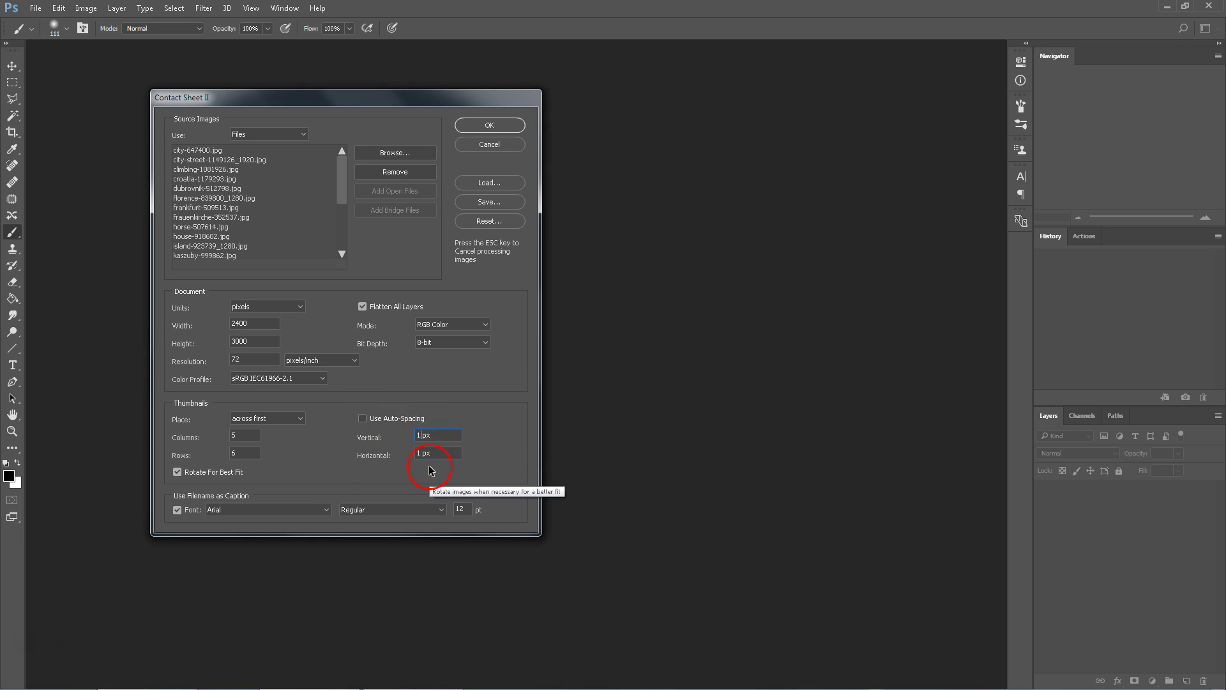
pyautogui.write('0')
pyautogui.click(421, 454)
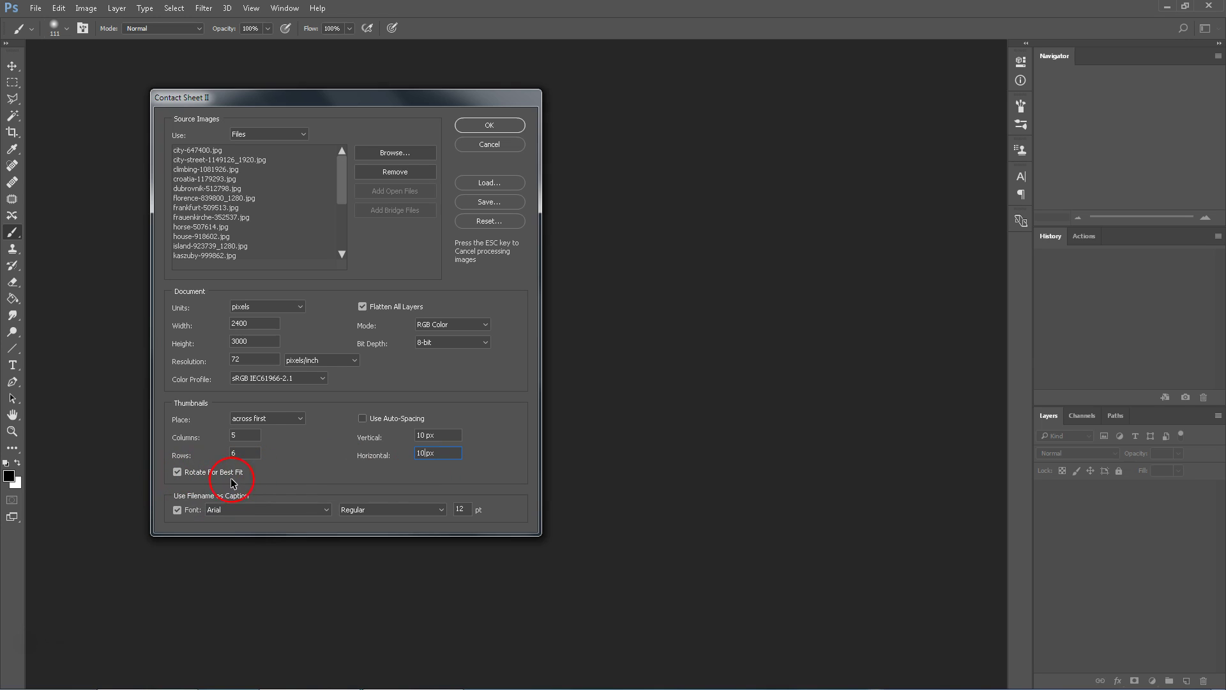
pyautogui.click(178, 473)
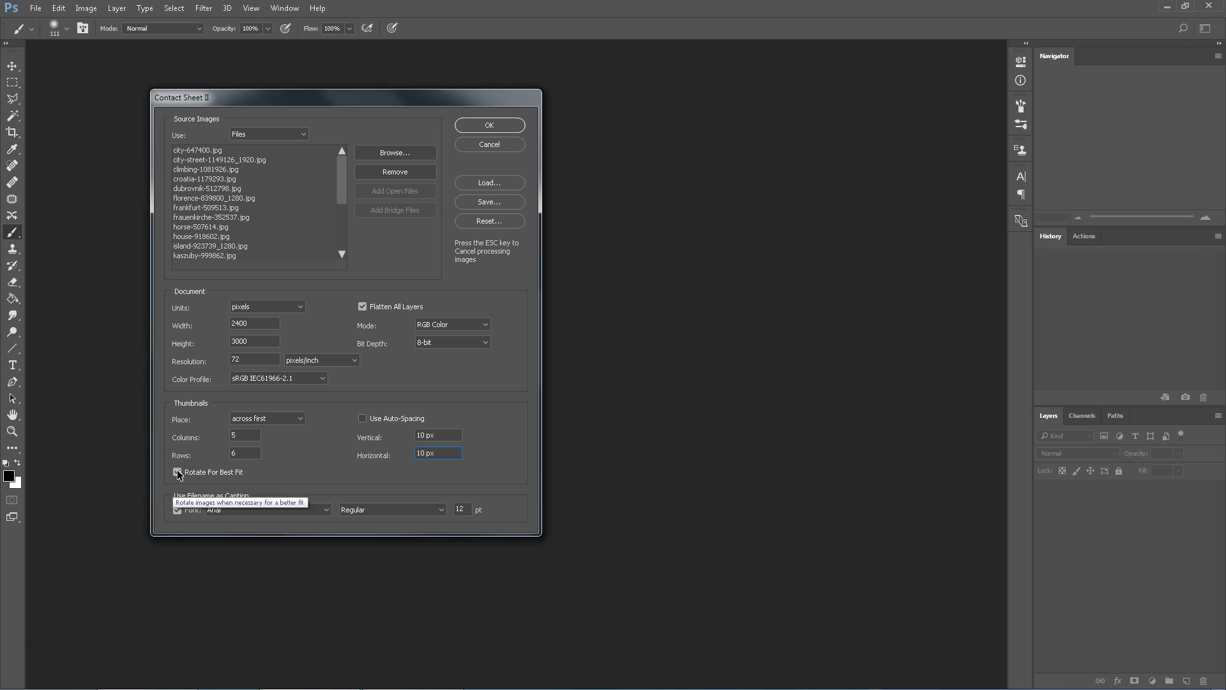
pyautogui.click(179, 474)
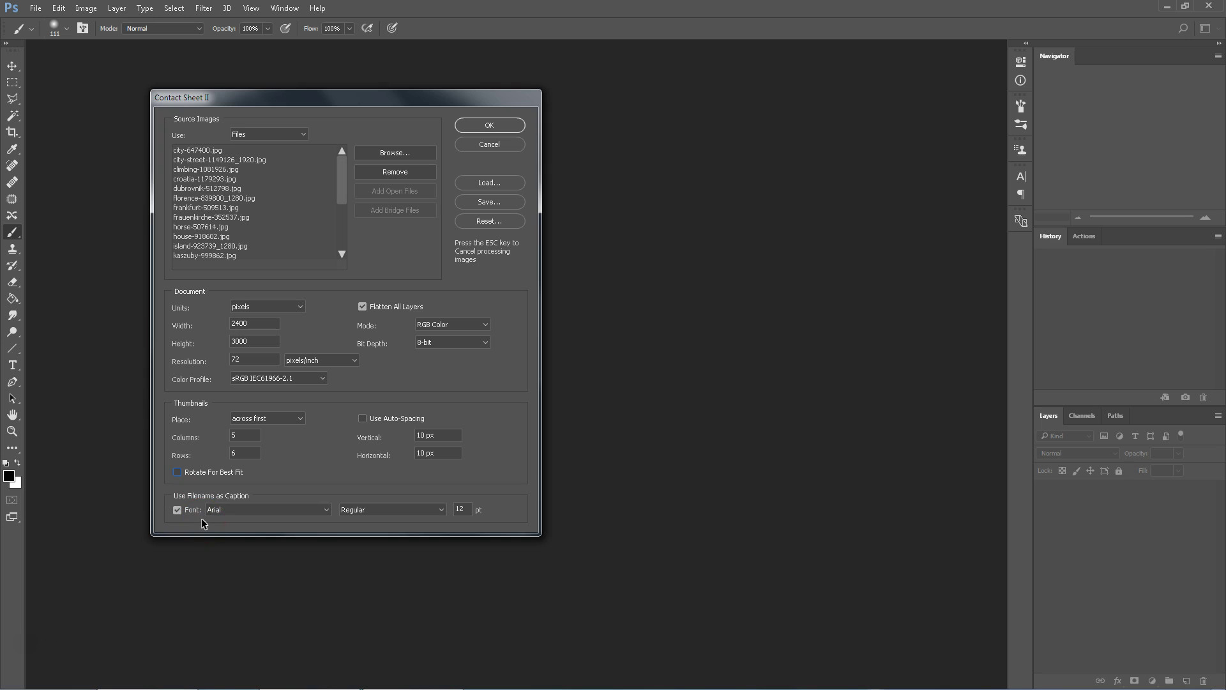
# - Keep 12 pt caption font size and build the contact sheet ContactSheet-001
pyautogui.doubleClick(455, 508)
pyautogui.click(490, 125)
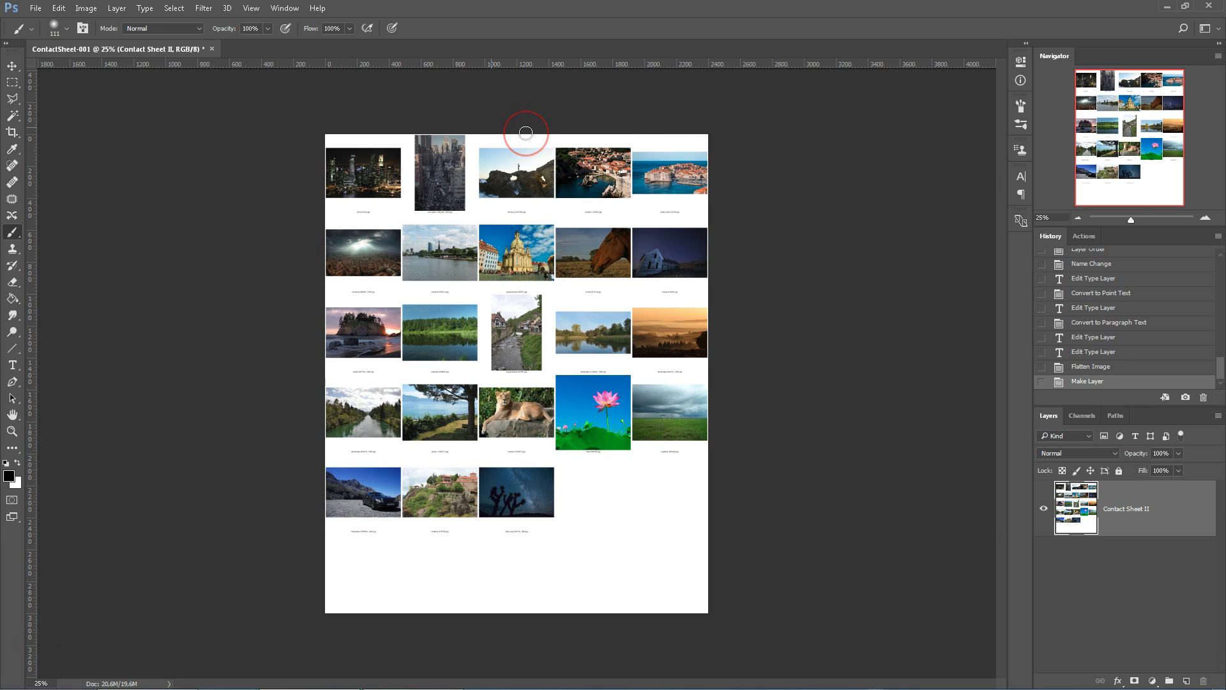
pyautogui.click(1206, 218)
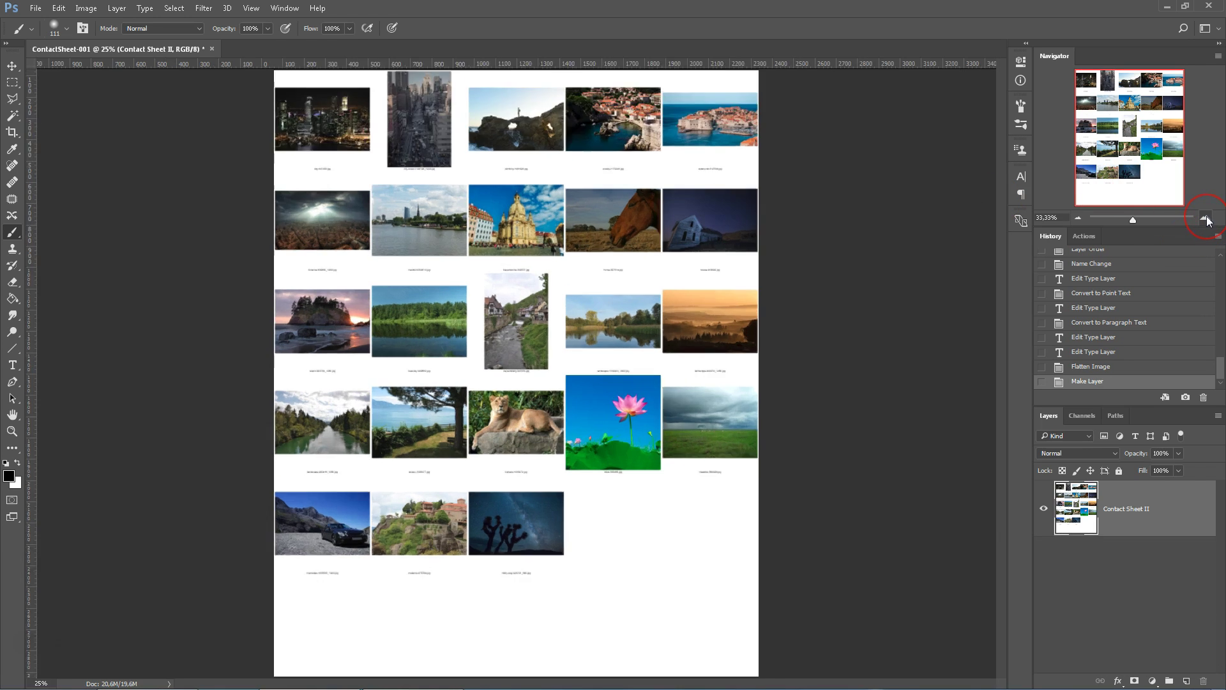
pyautogui.click(1205, 218)
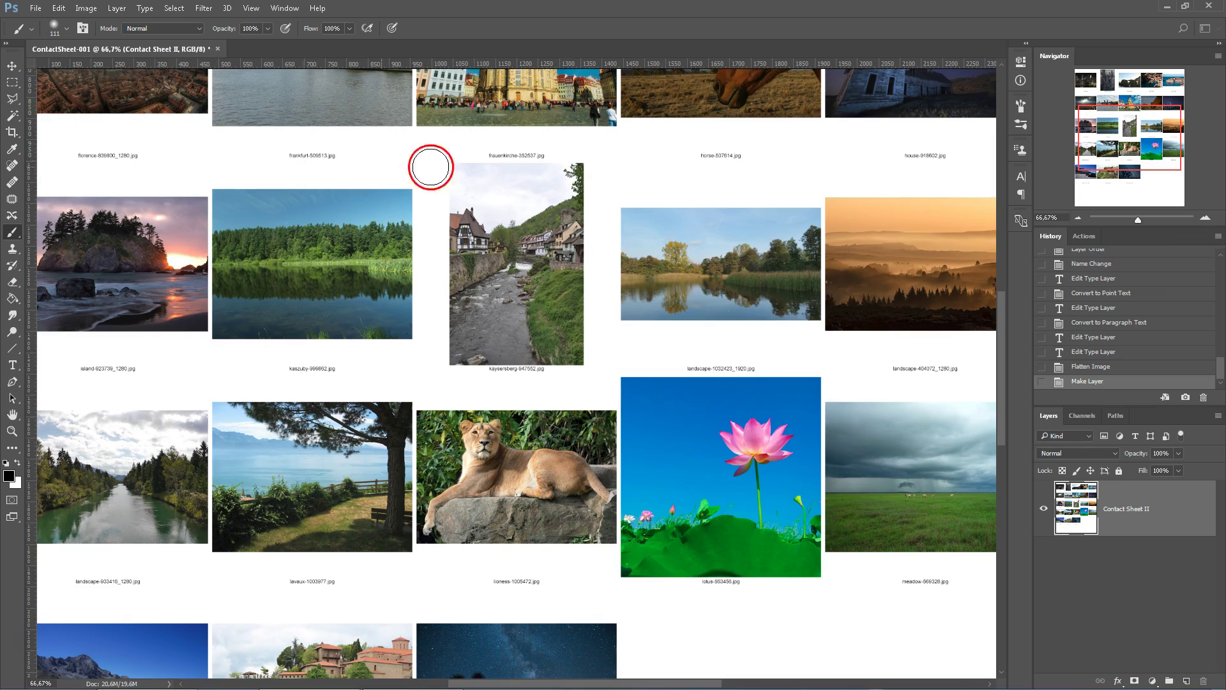
pyautogui.click(1206, 219)
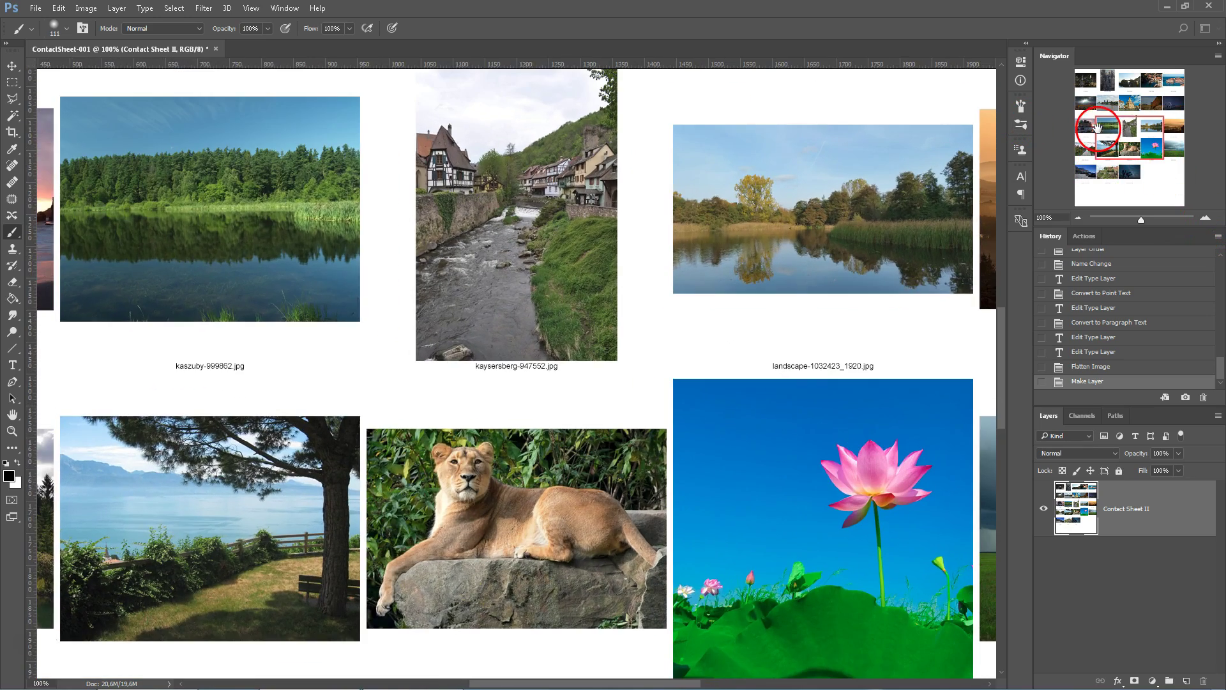
pyautogui.moveTo(1112, 137)
pyautogui.mouseDown()
pyautogui.moveTo(1119, 77)
pyautogui.moveTo(1041, 156)
pyautogui.mouseUp()
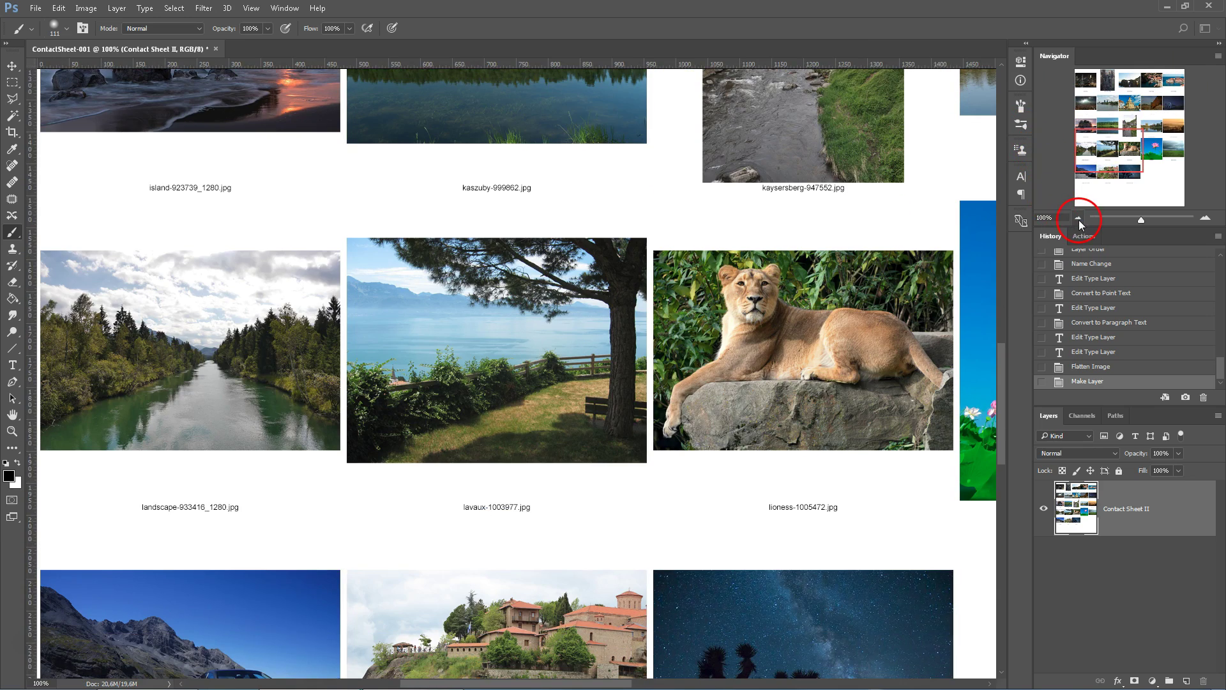
pyautogui.click(1078, 218)
pyautogui.click(1078, 217)
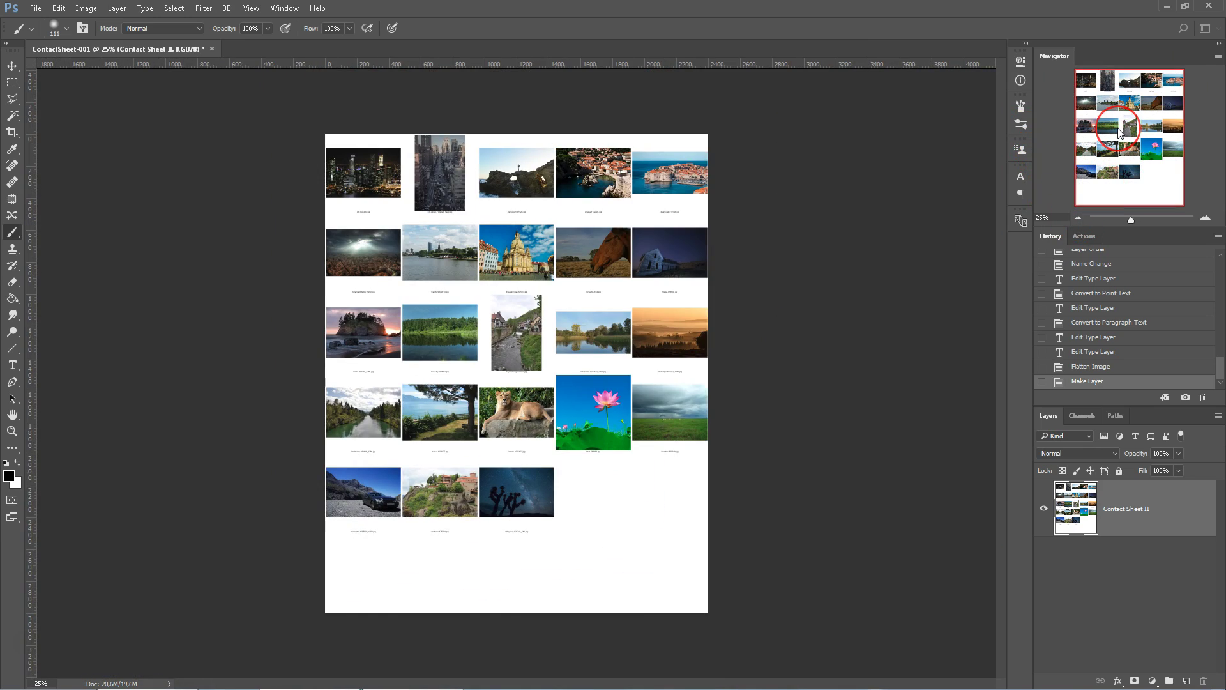